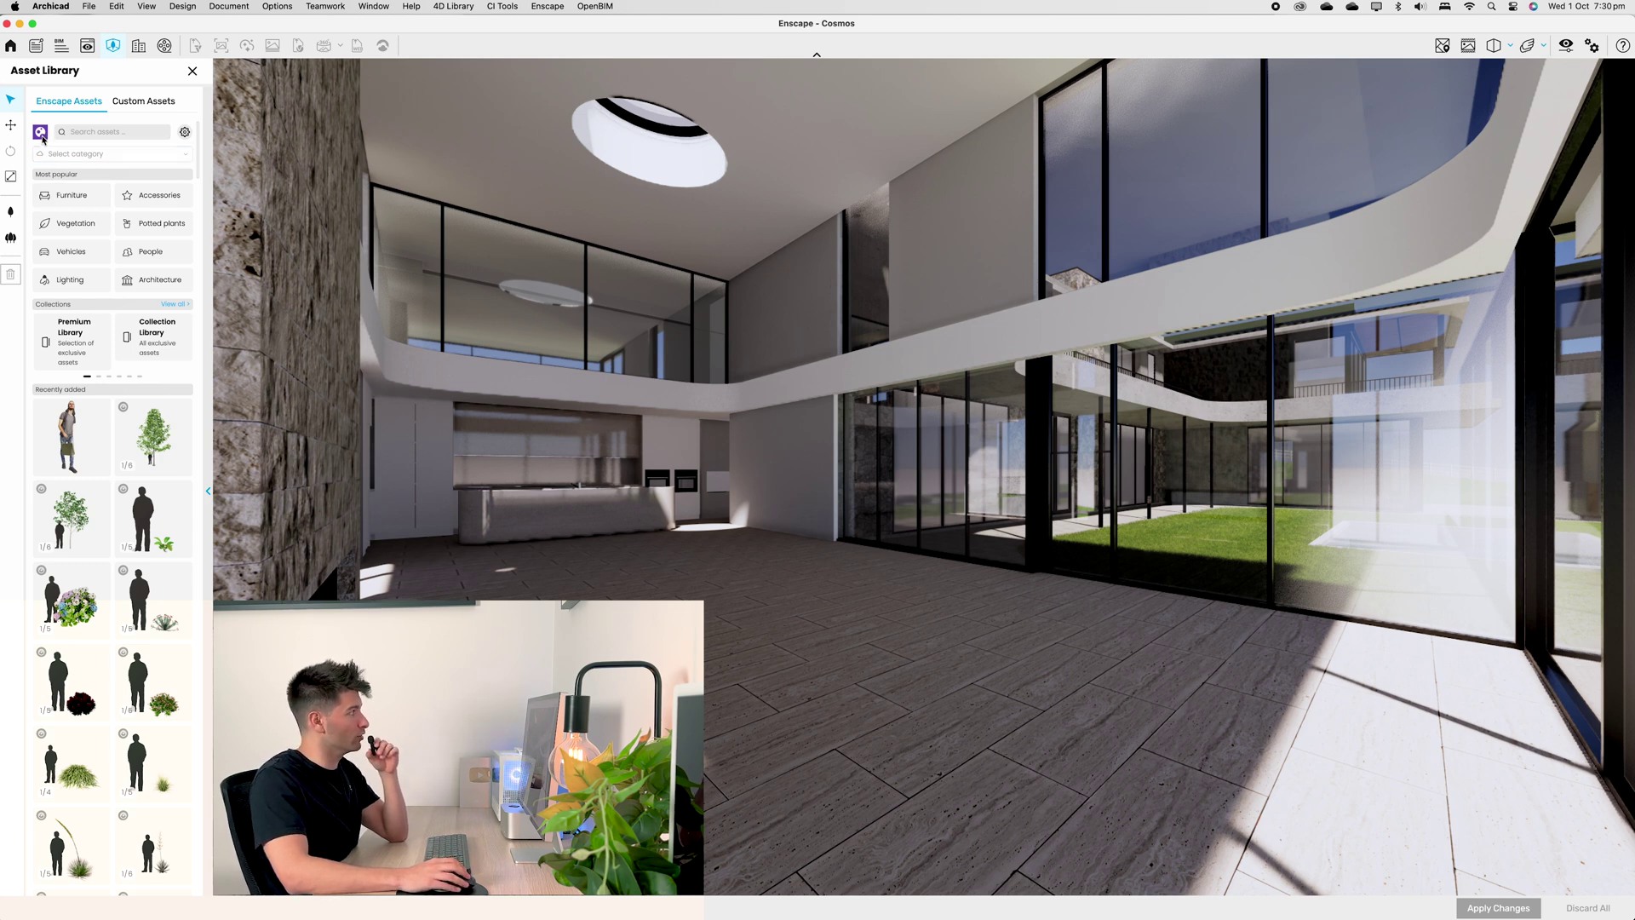
pyautogui.click(40, 133)
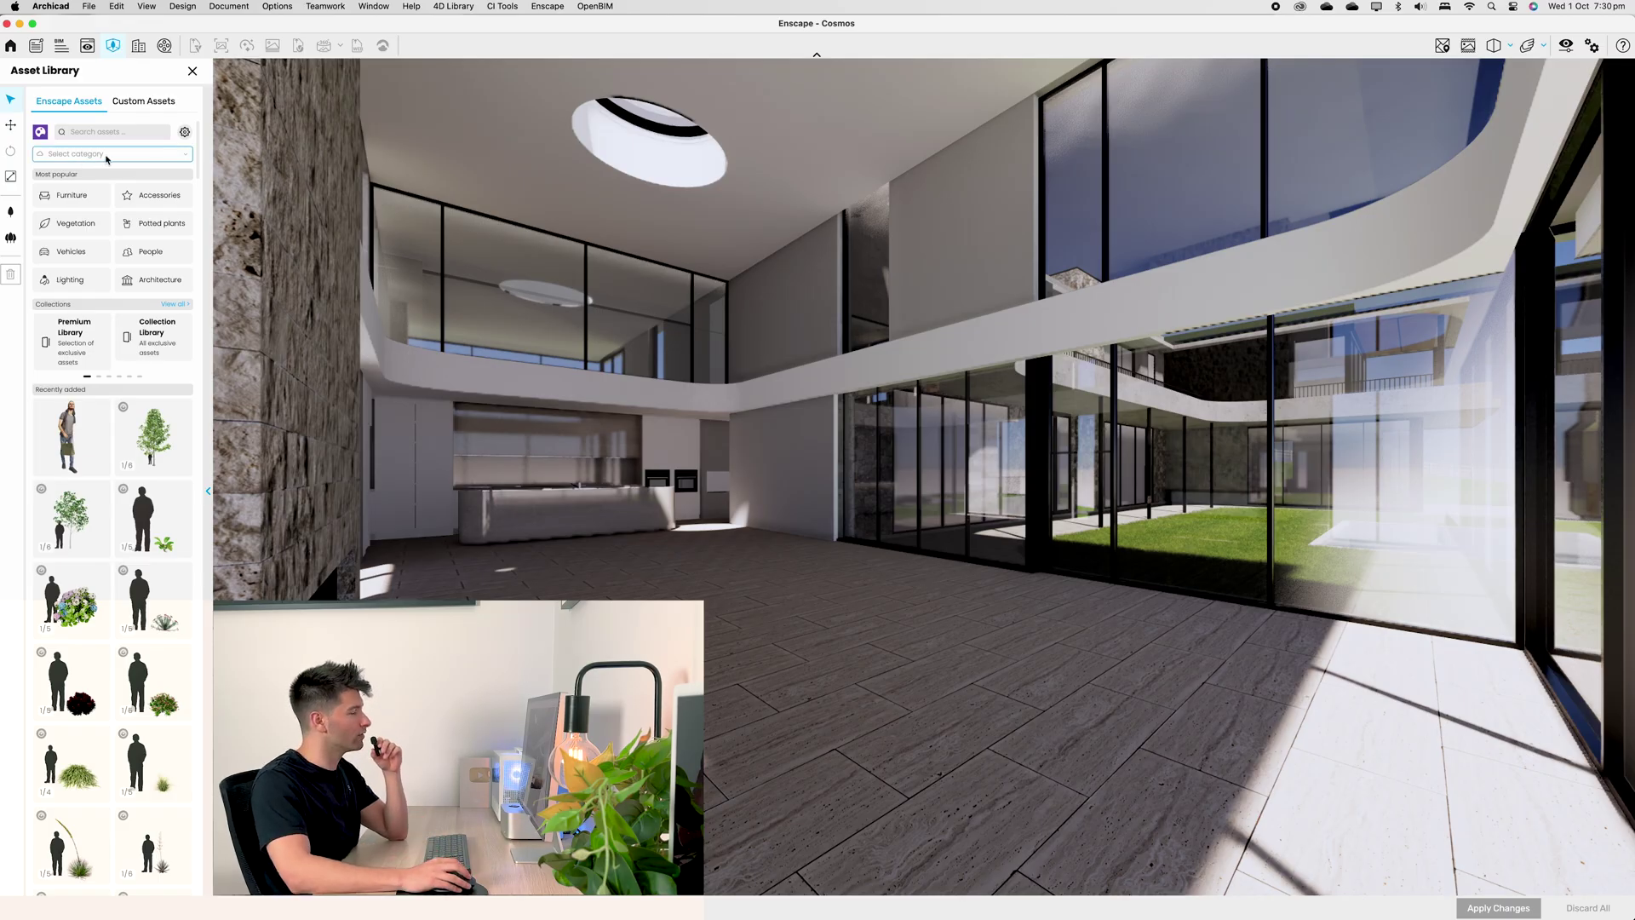
pyautogui.click(52, 155)
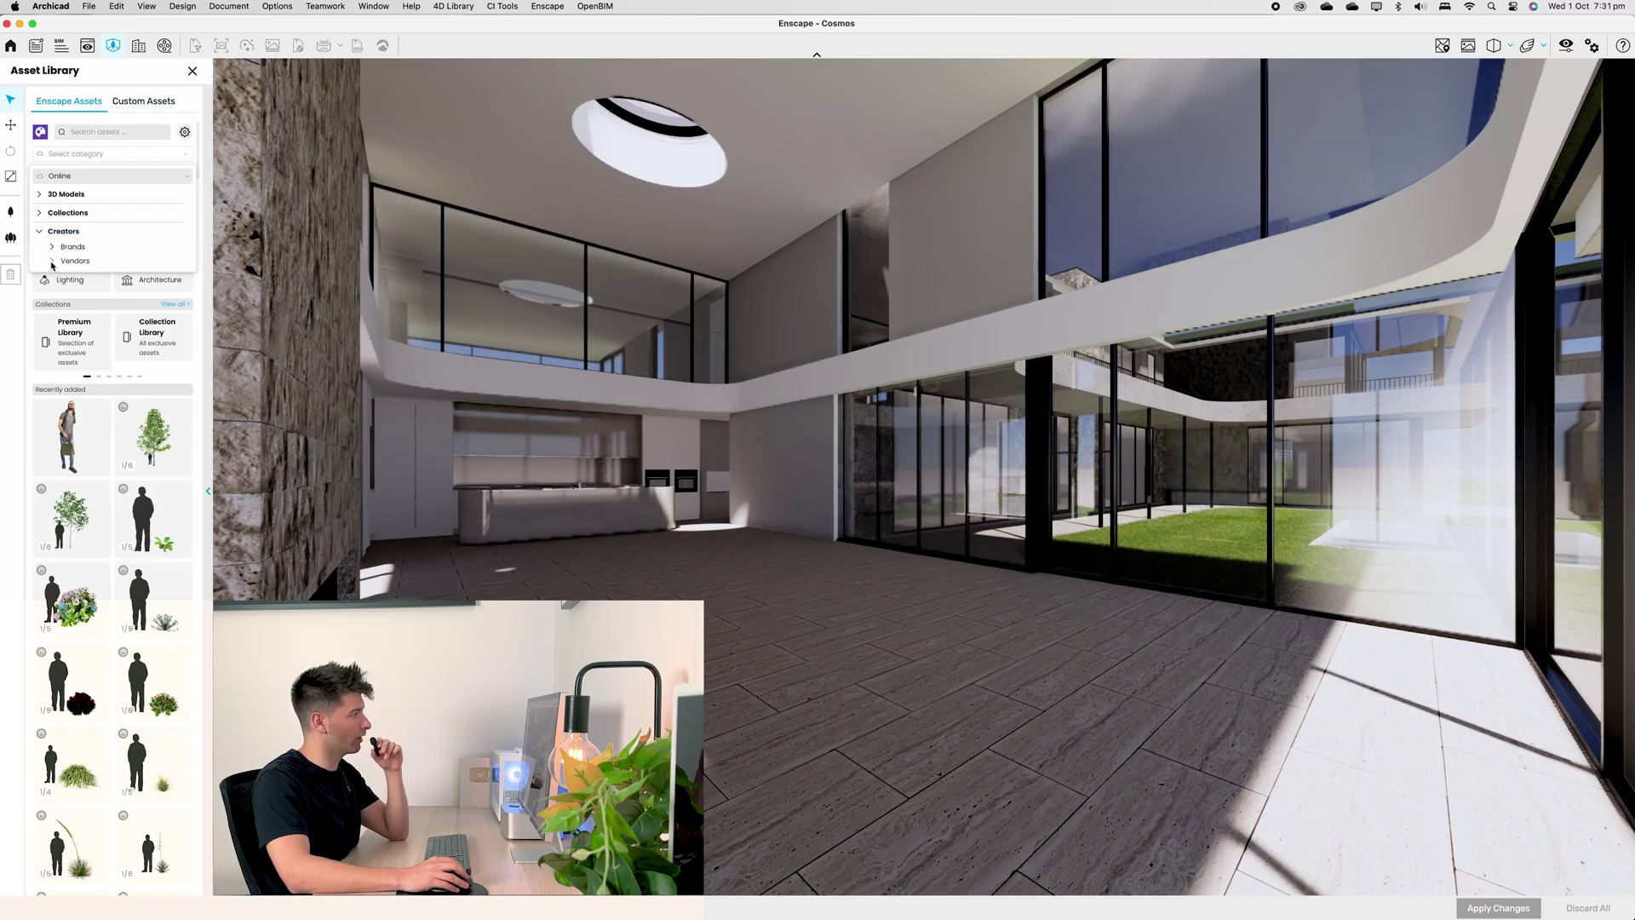
pyautogui.click(51, 260)
pyautogui.click(85, 332)
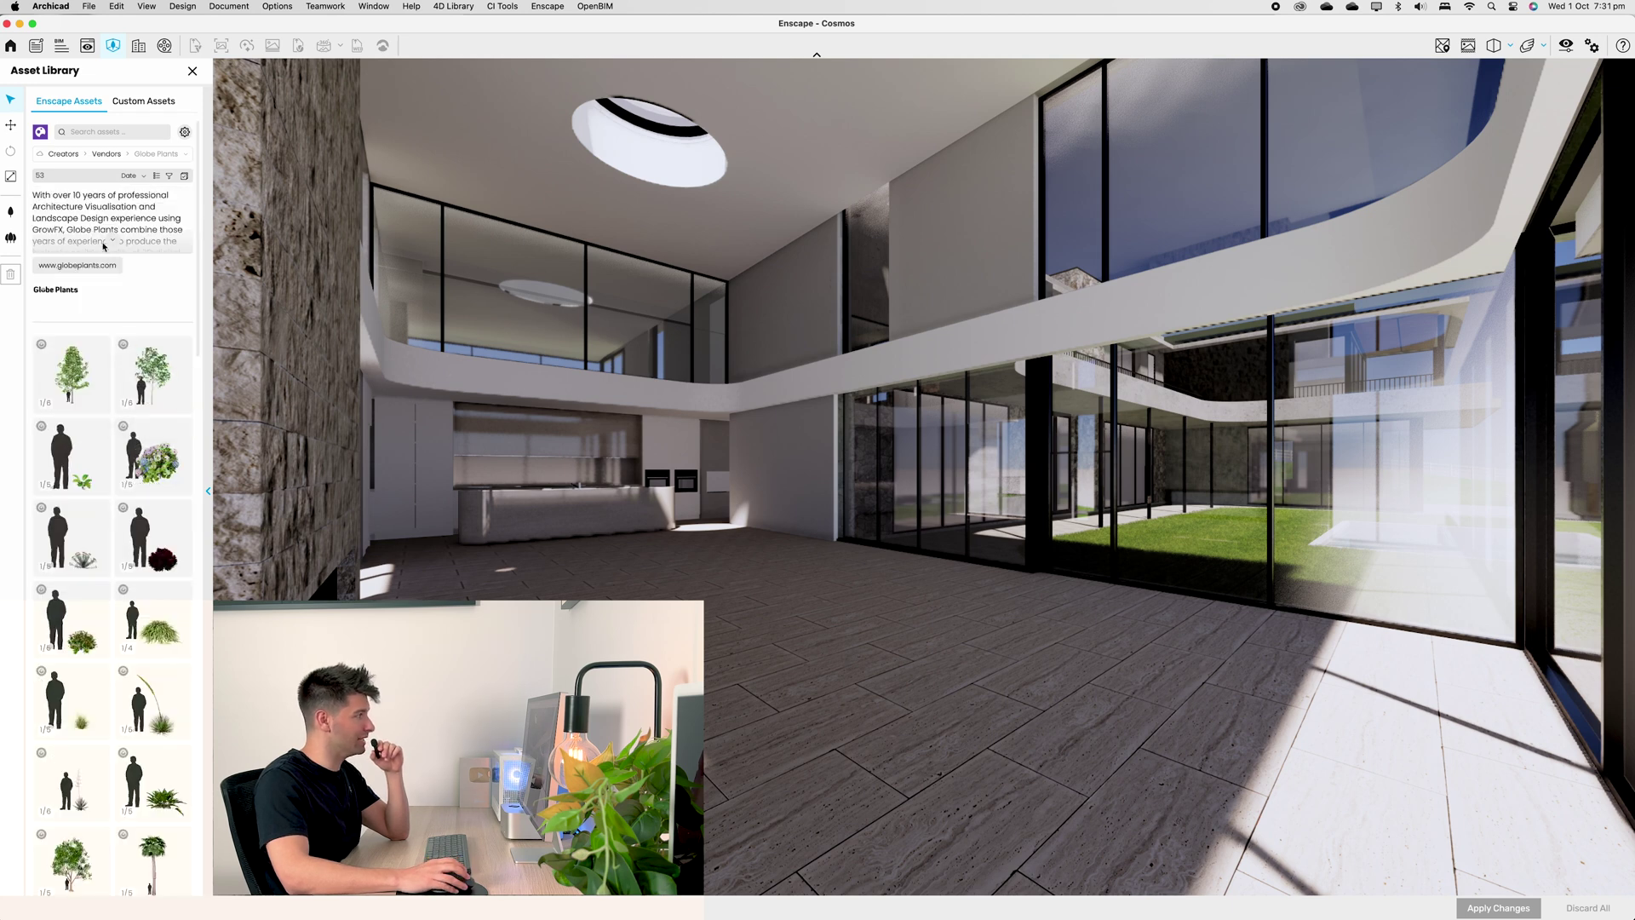
pyautogui.click(40, 154)
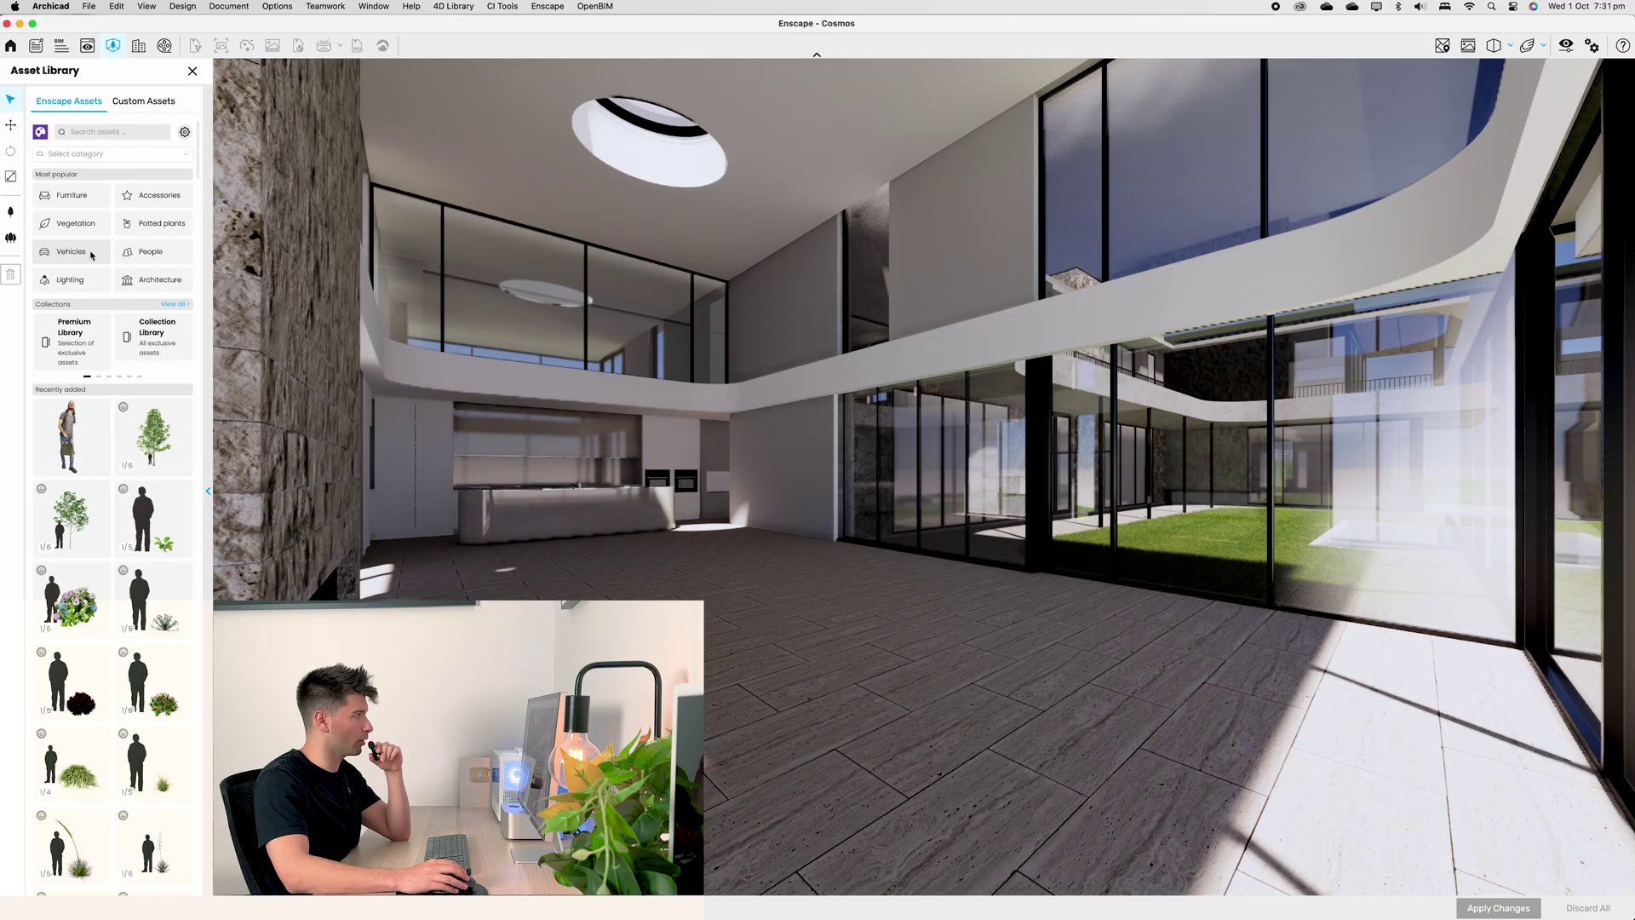
# Step: Place the Josef Standing 001 painter figure from the People category beside the kitchen wall
pyautogui.click(170, 254)
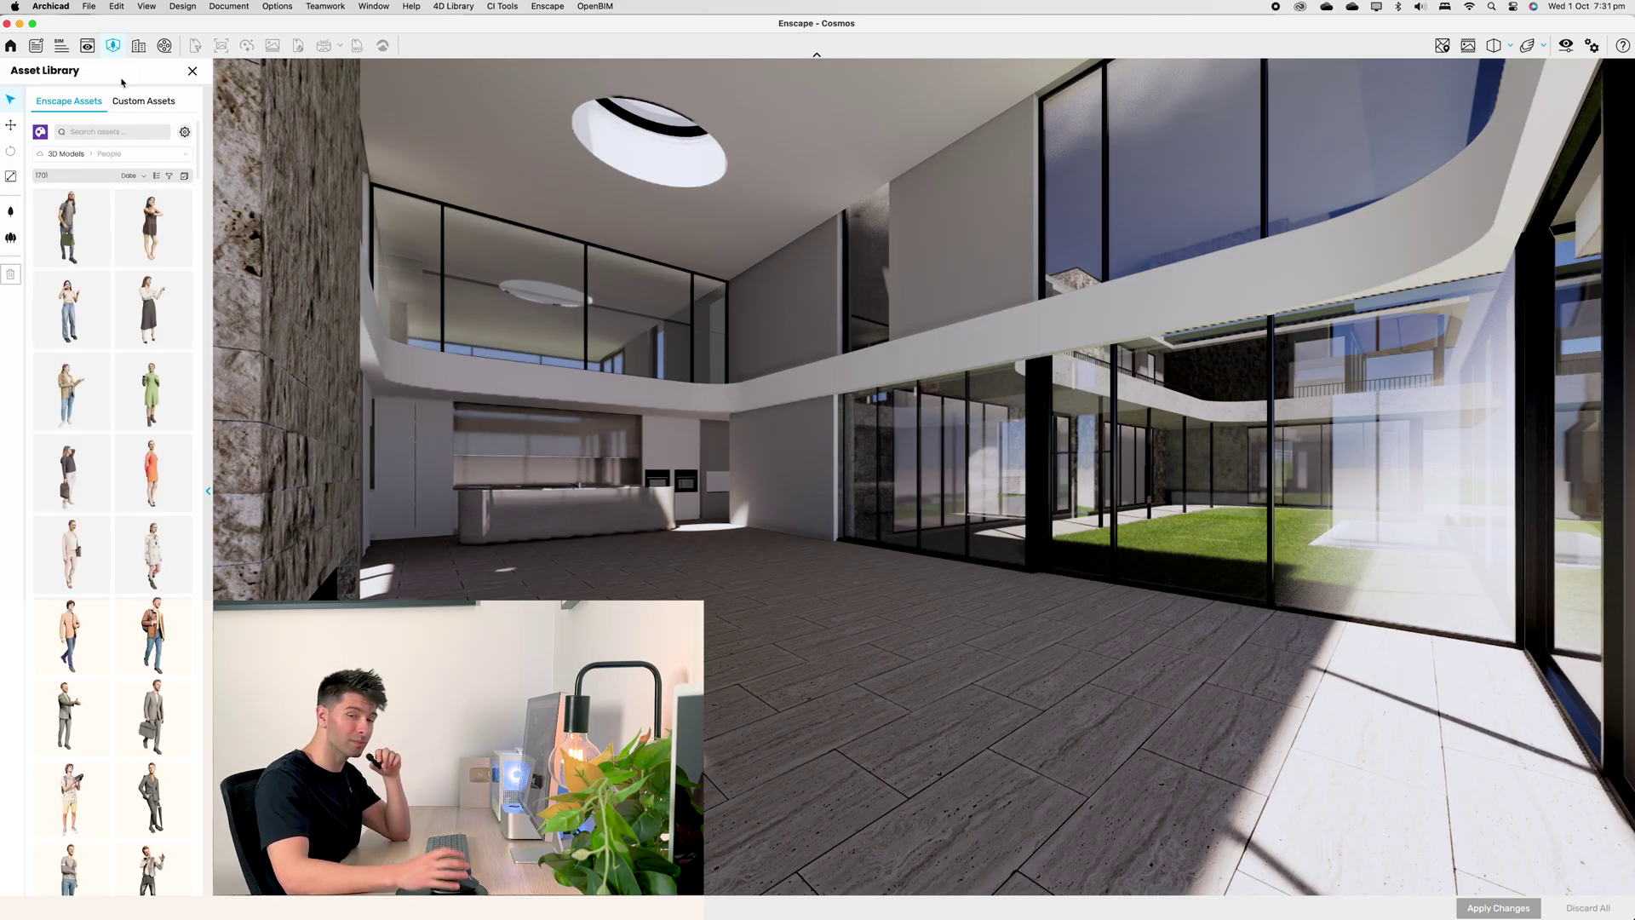
pyautogui.scroll(-10, 167, 401)
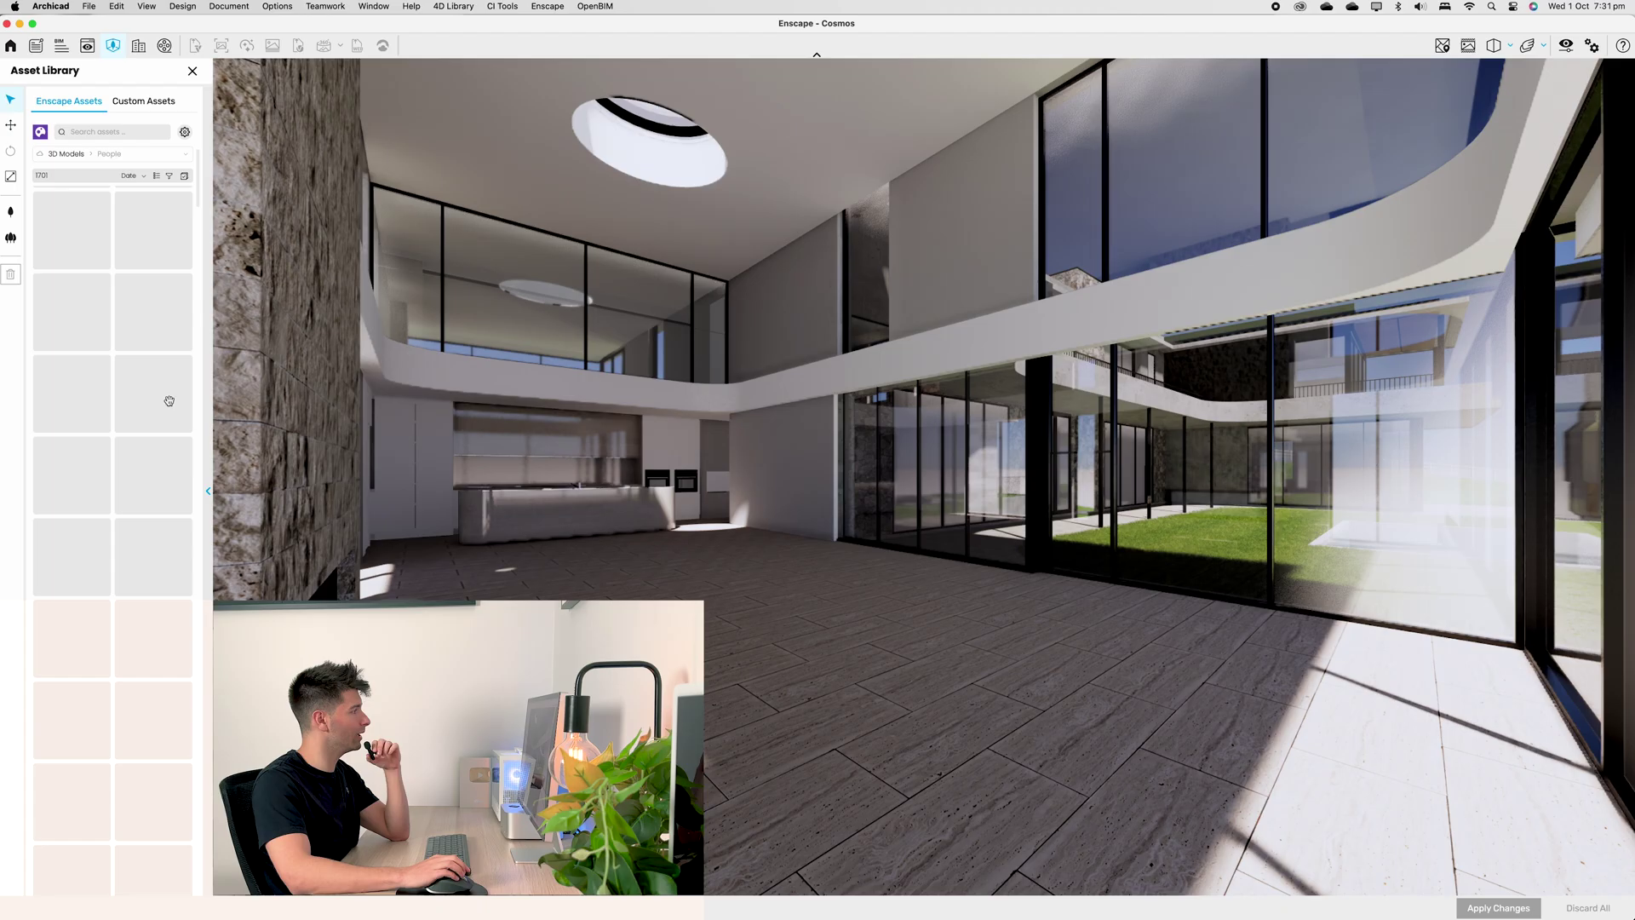
pyautogui.moveTo(151, 421)
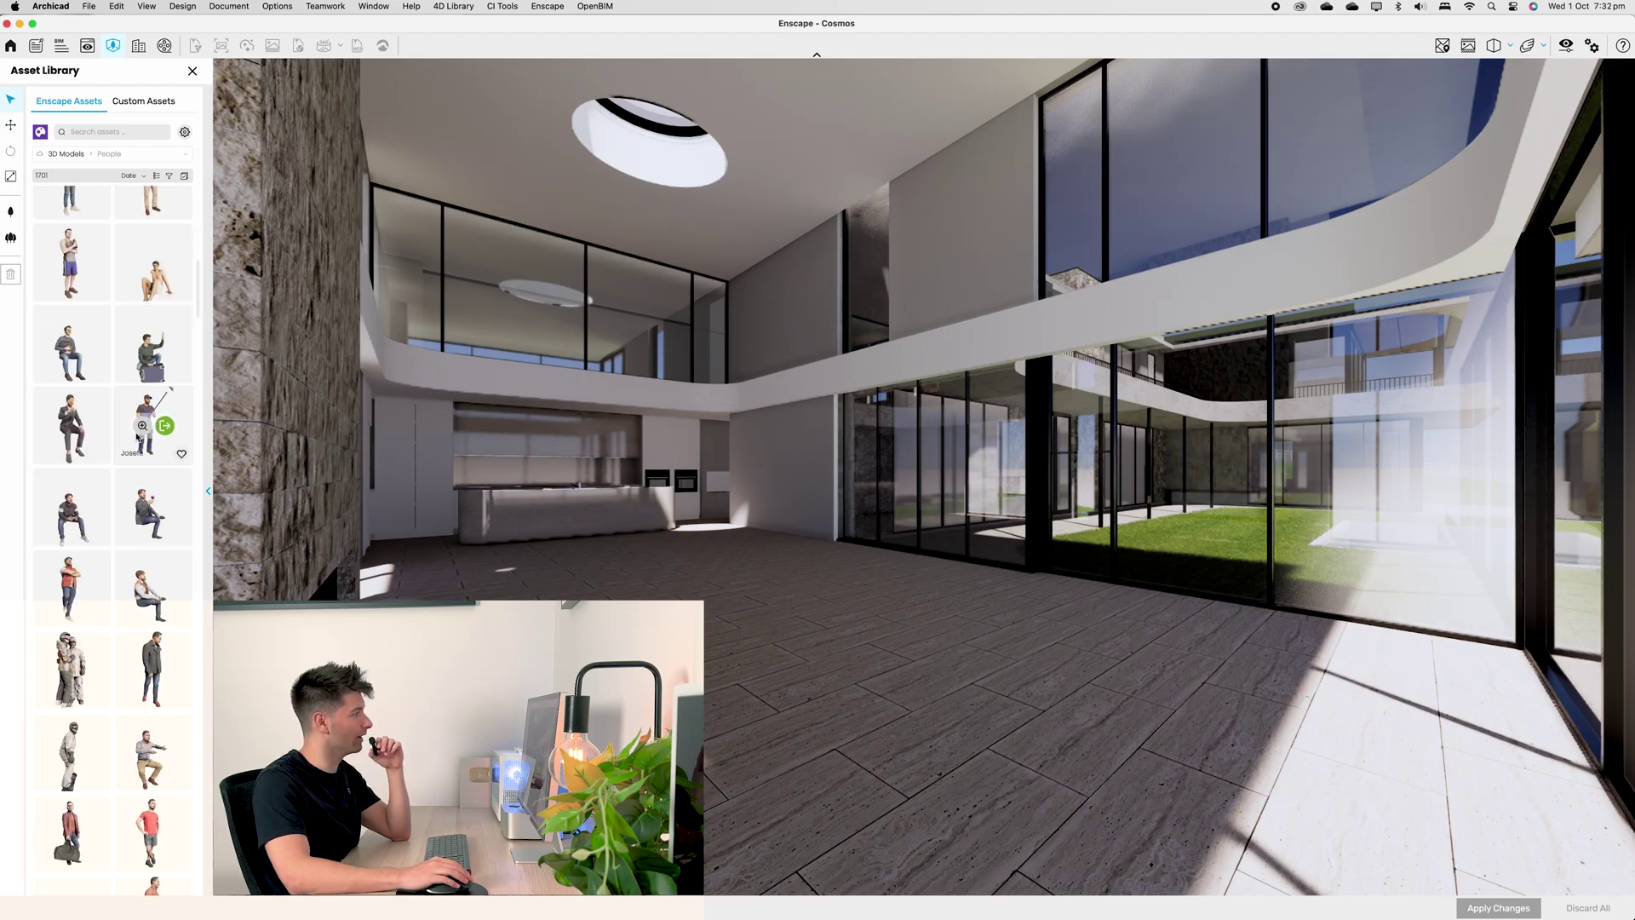
pyautogui.scroll(-1, 138, 438)
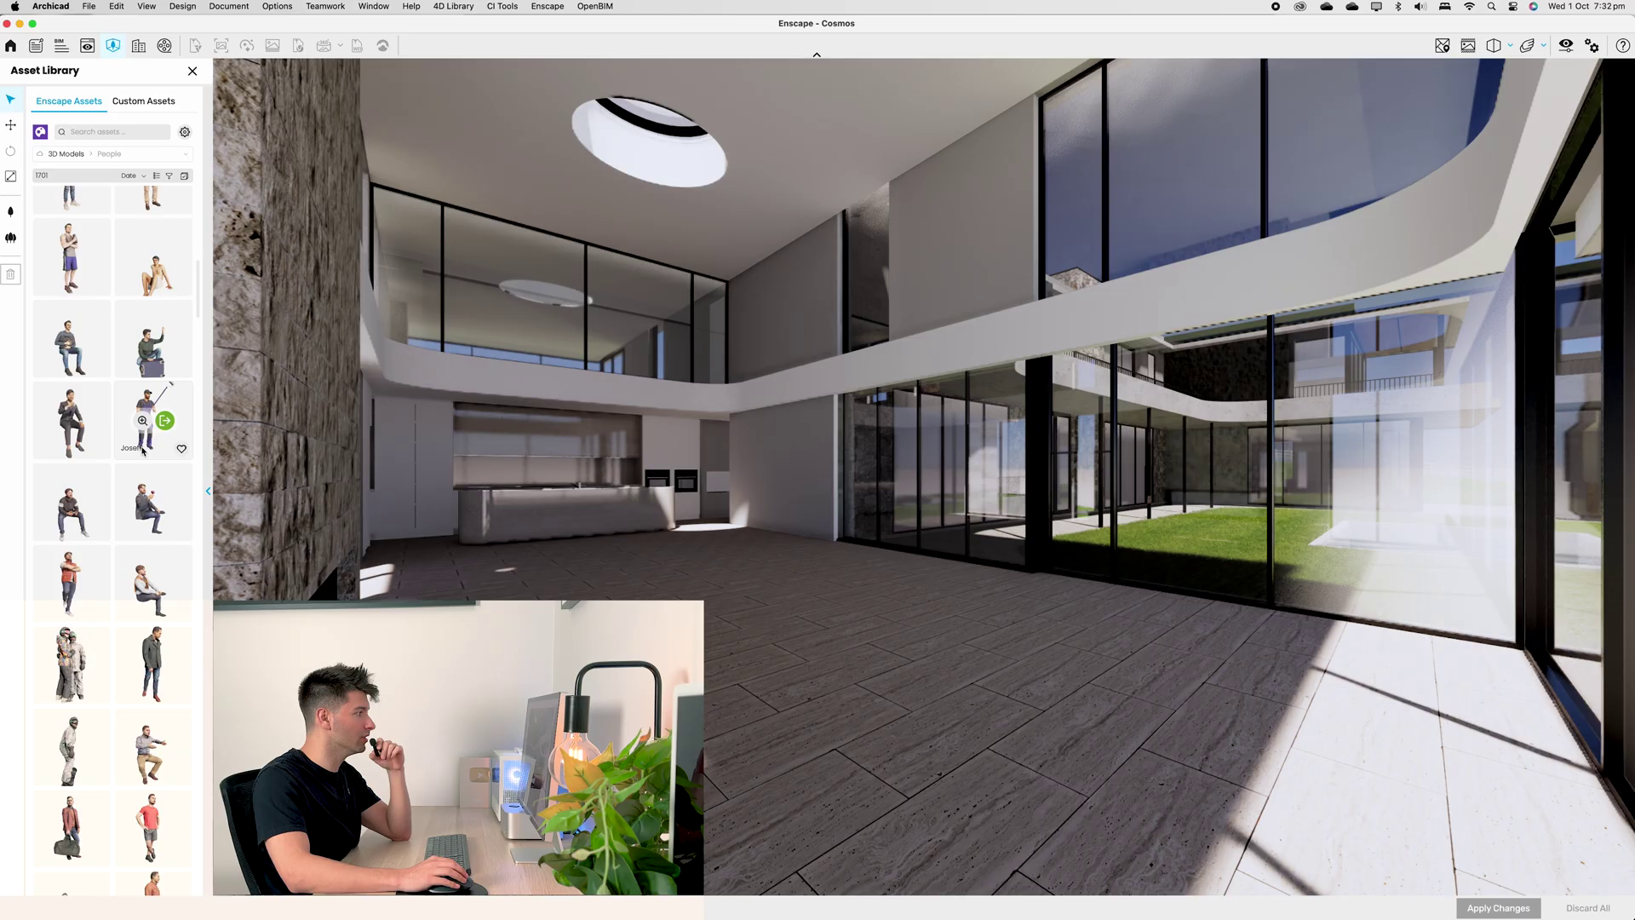
pyautogui.click(165, 421)
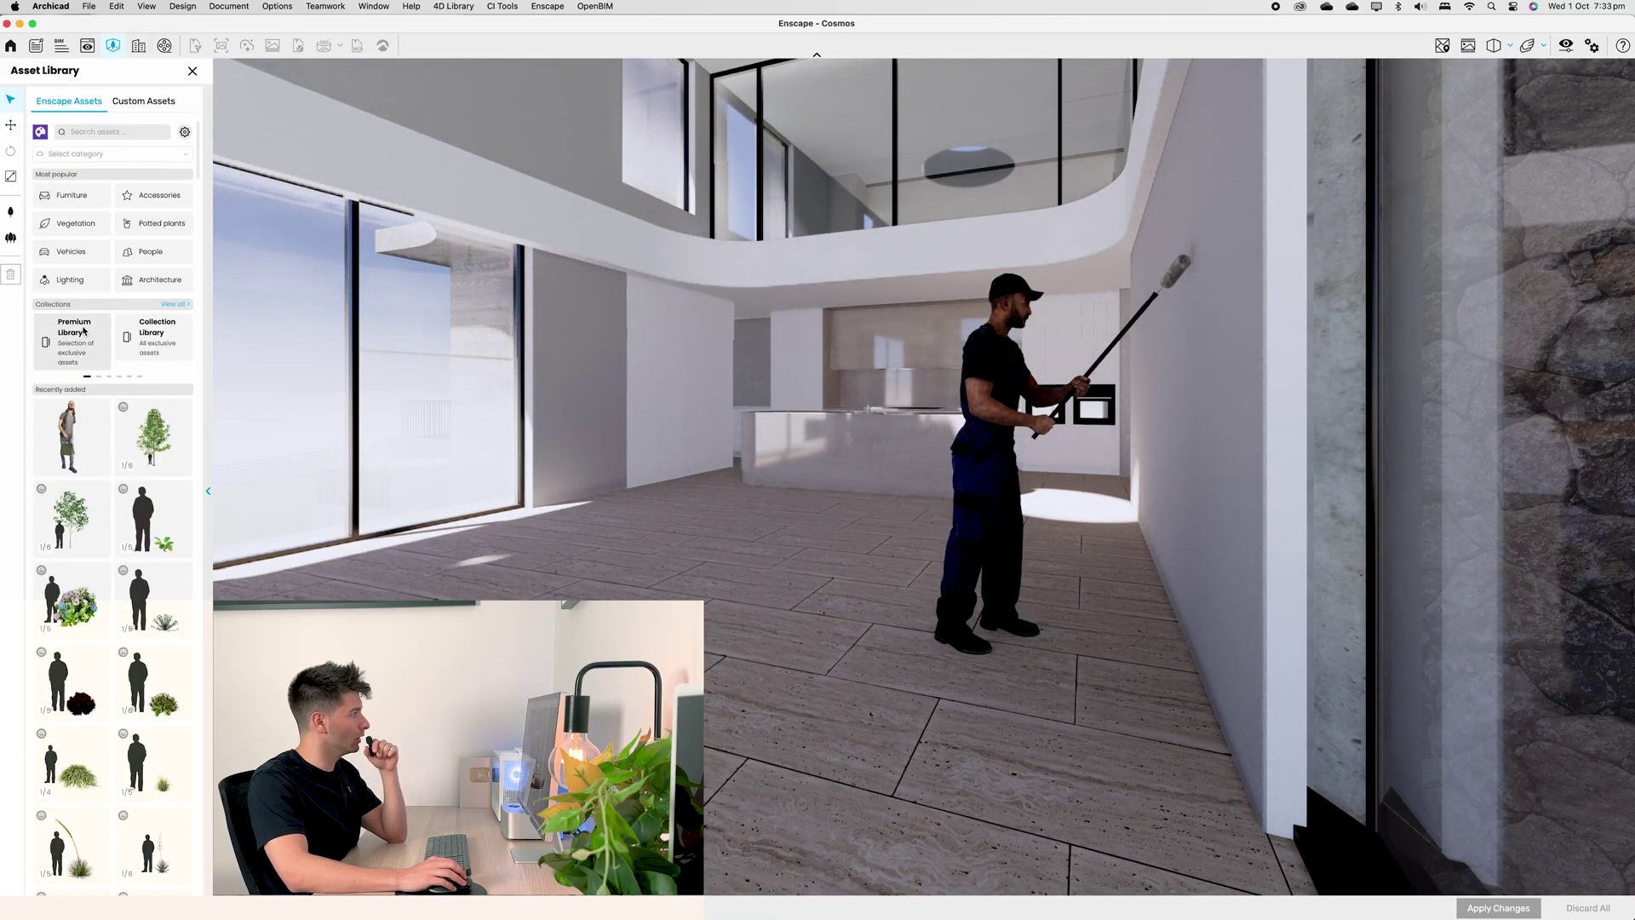
# Step: Browse the list of asset collections, then go back to the asset library home
pyautogui.click(174, 304)
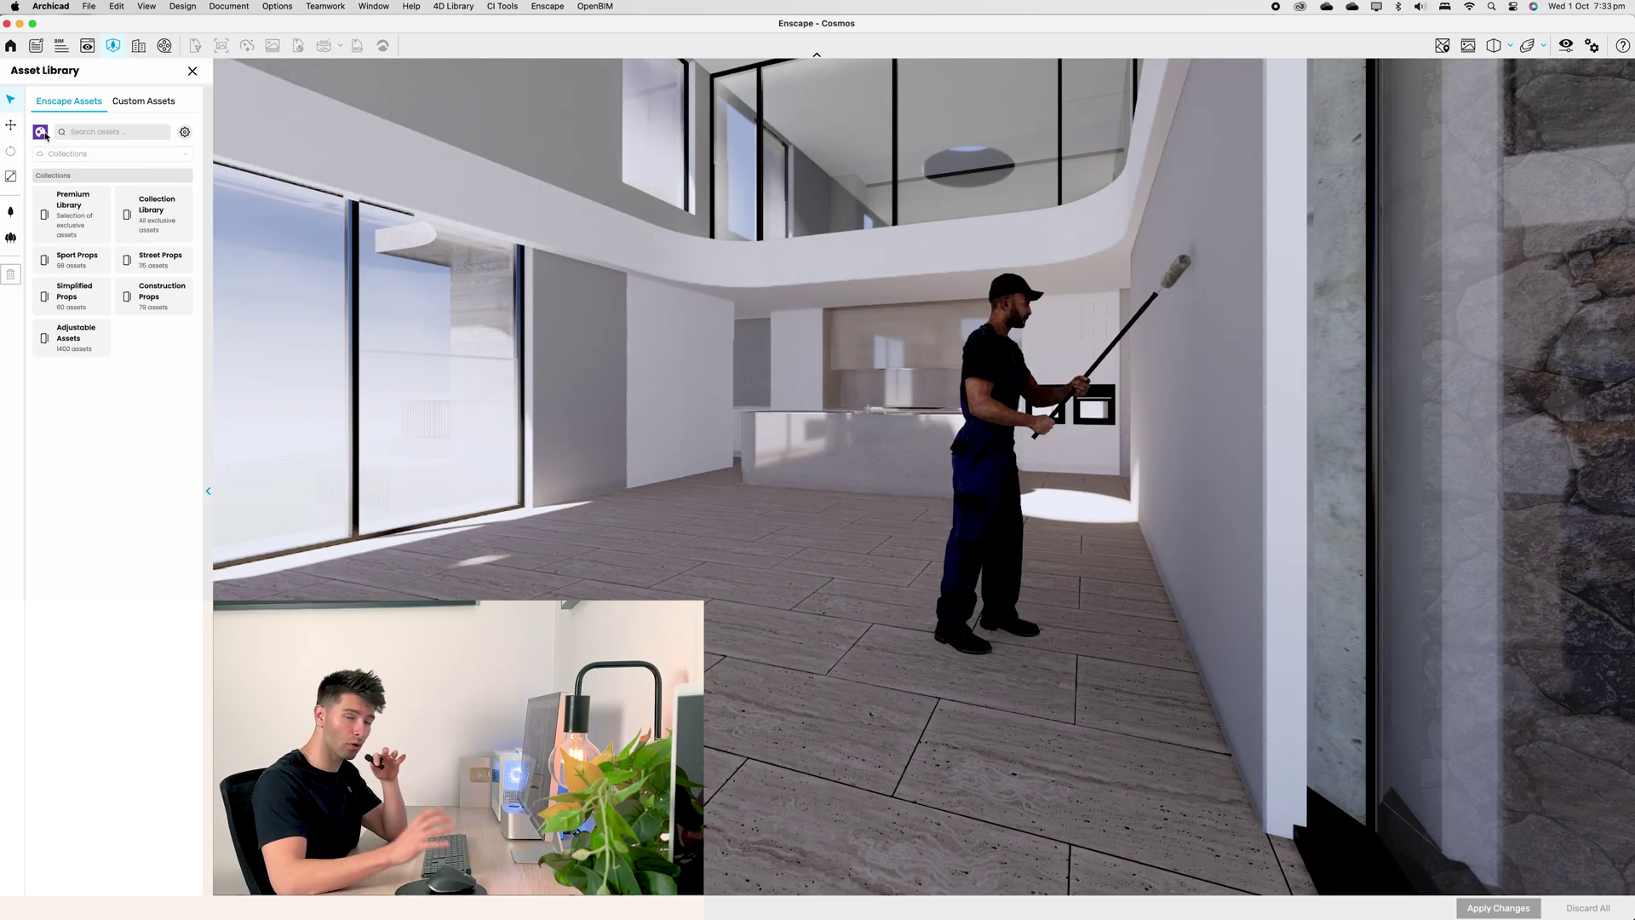
pyautogui.click(42, 132)
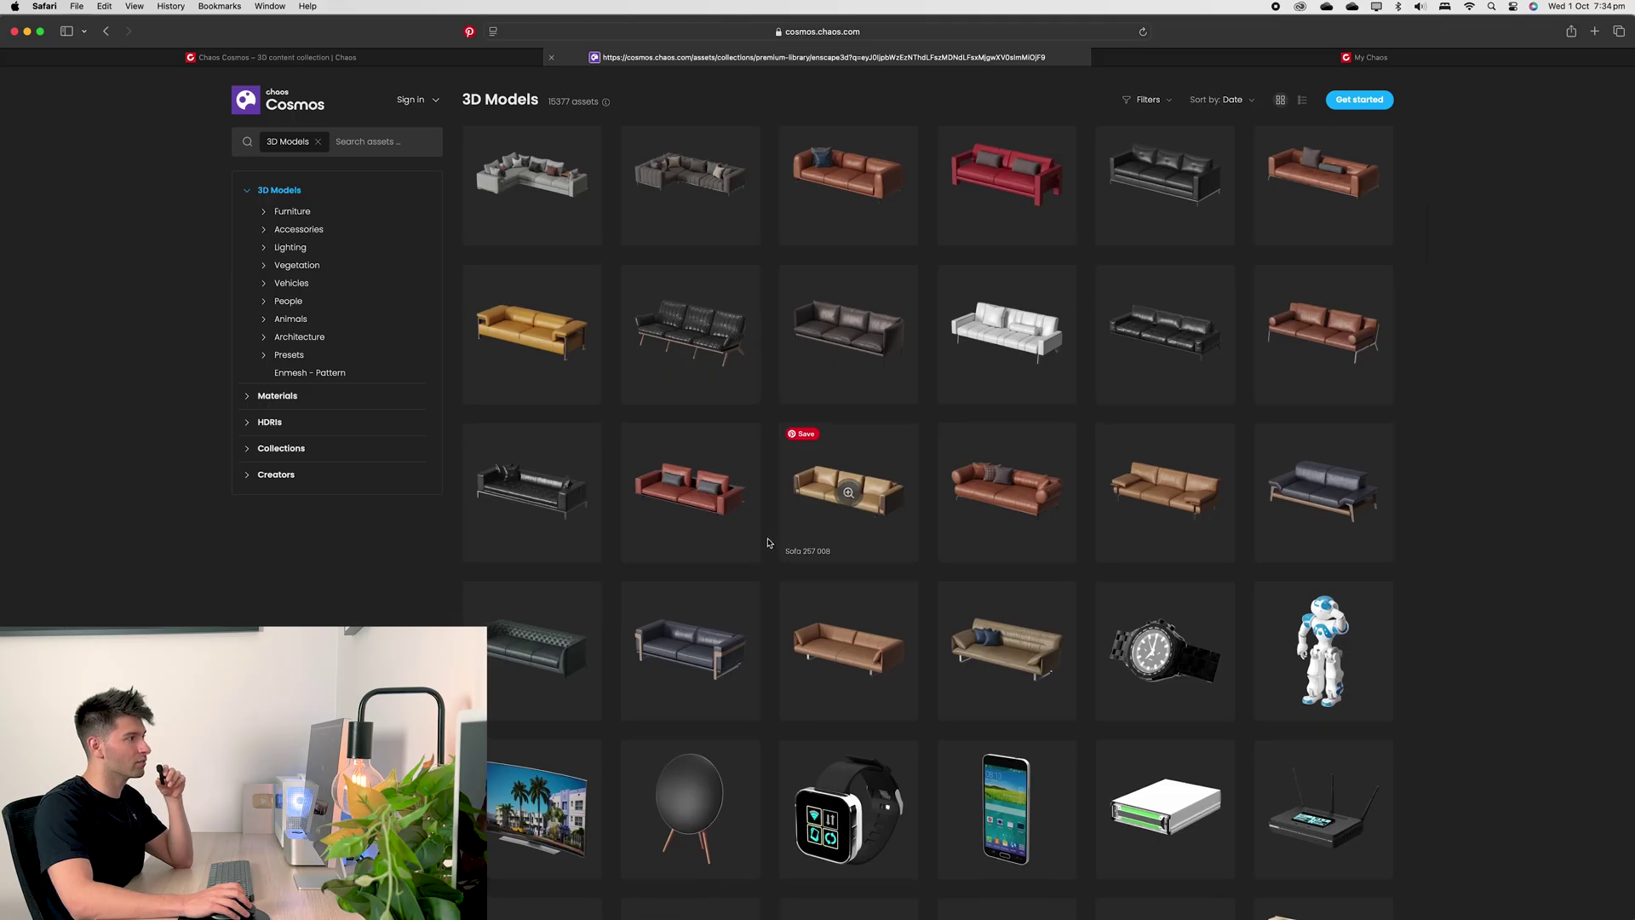
pyautogui.scroll(5, 805, 534)
pyautogui.scroll(3, 793, 538)
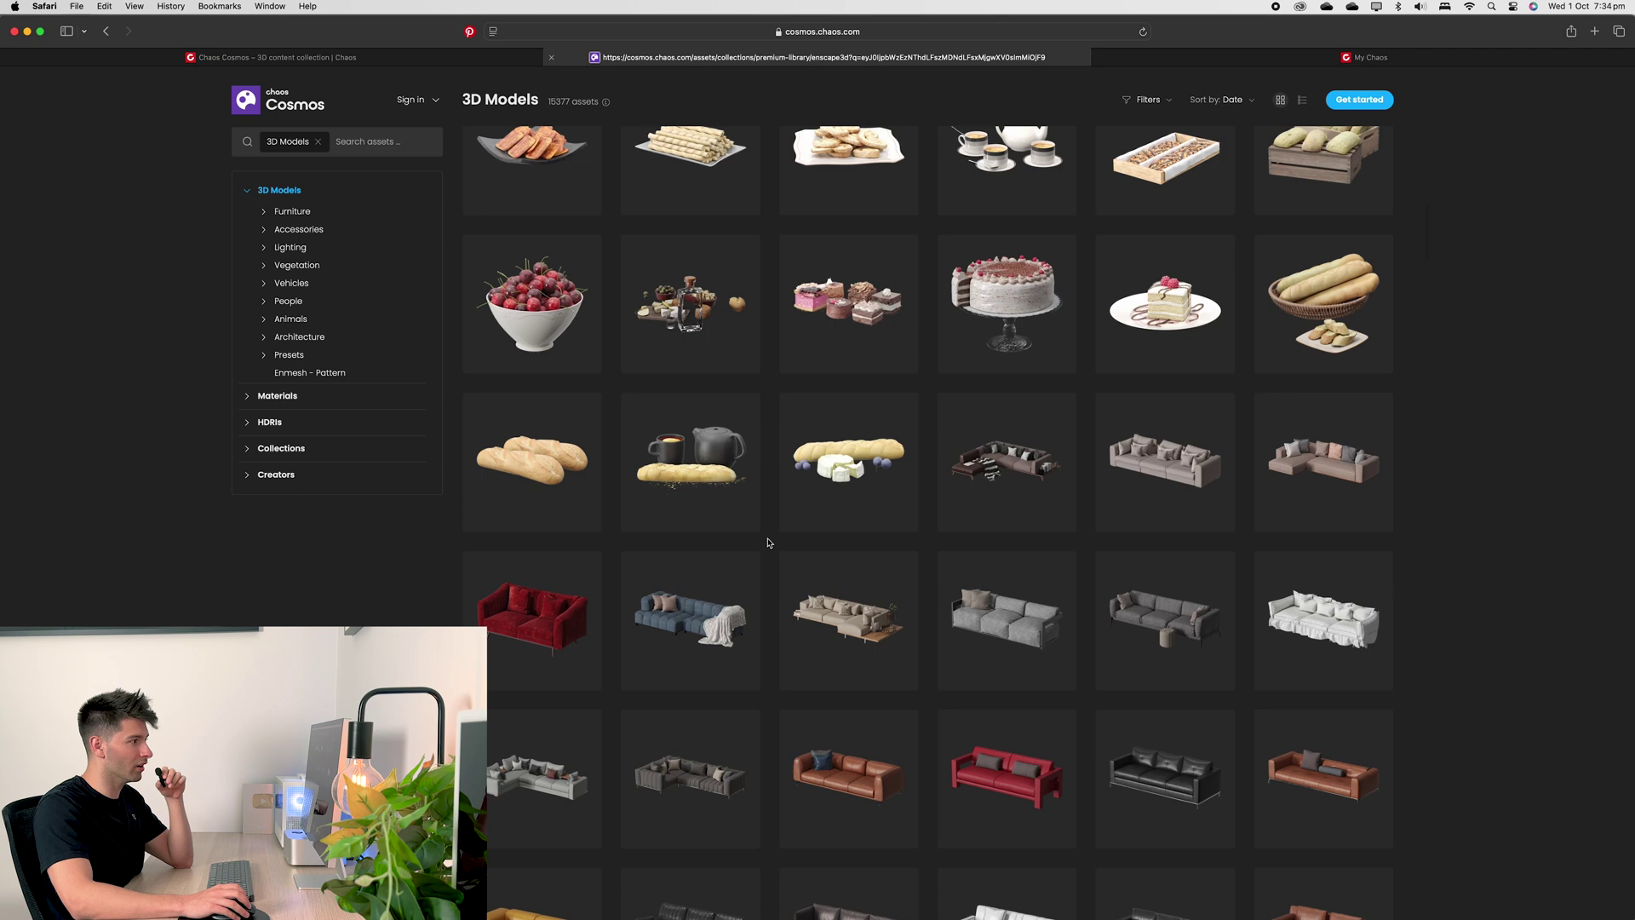
pyautogui.scroll(5, 773, 540)
pyautogui.scroll(5, 767, 541)
pyautogui.scroll(5, 768, 542)
pyautogui.scroll(5, 767, 541)
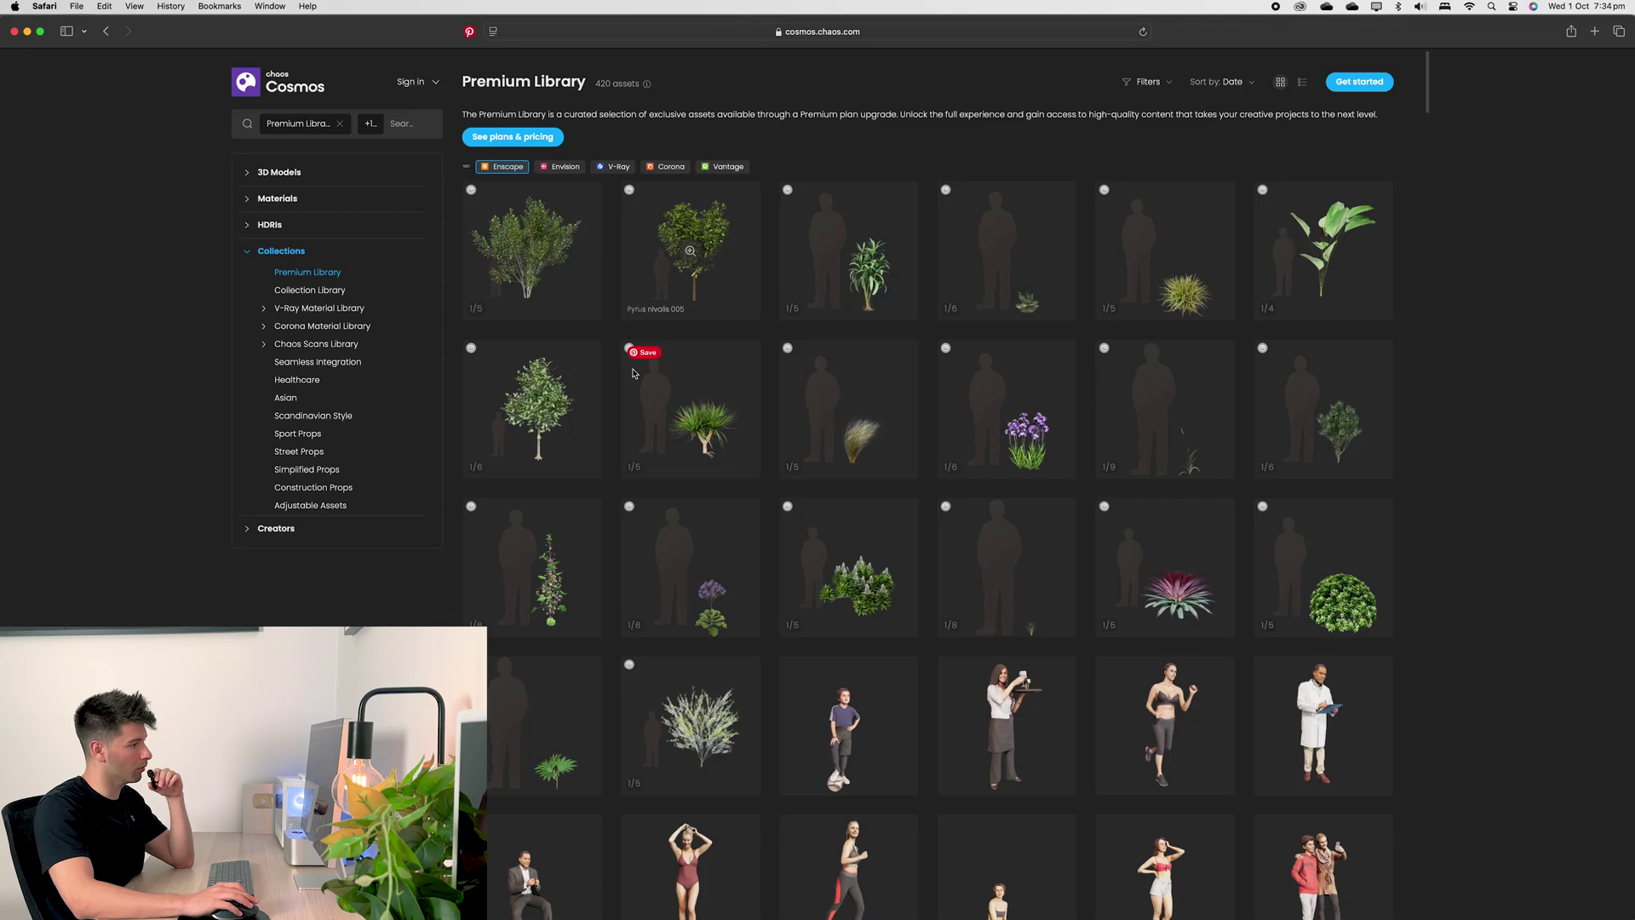
pyautogui.scroll(-10, 626, 383)
pyautogui.scroll(5, 626, 437)
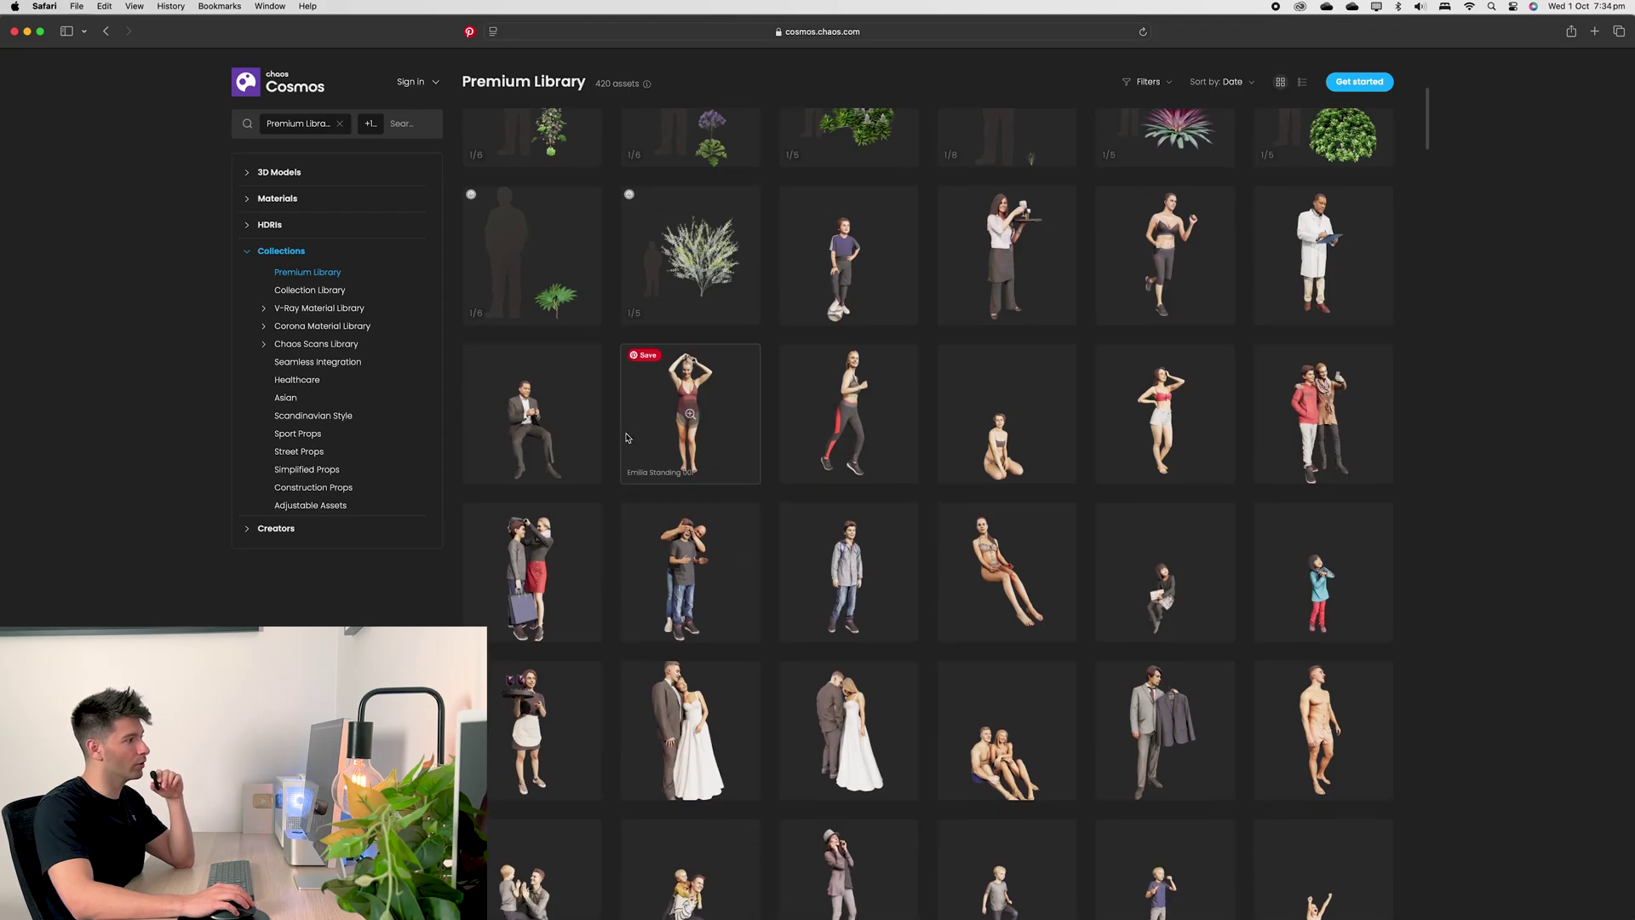
pyautogui.scroll(5, 626, 437)
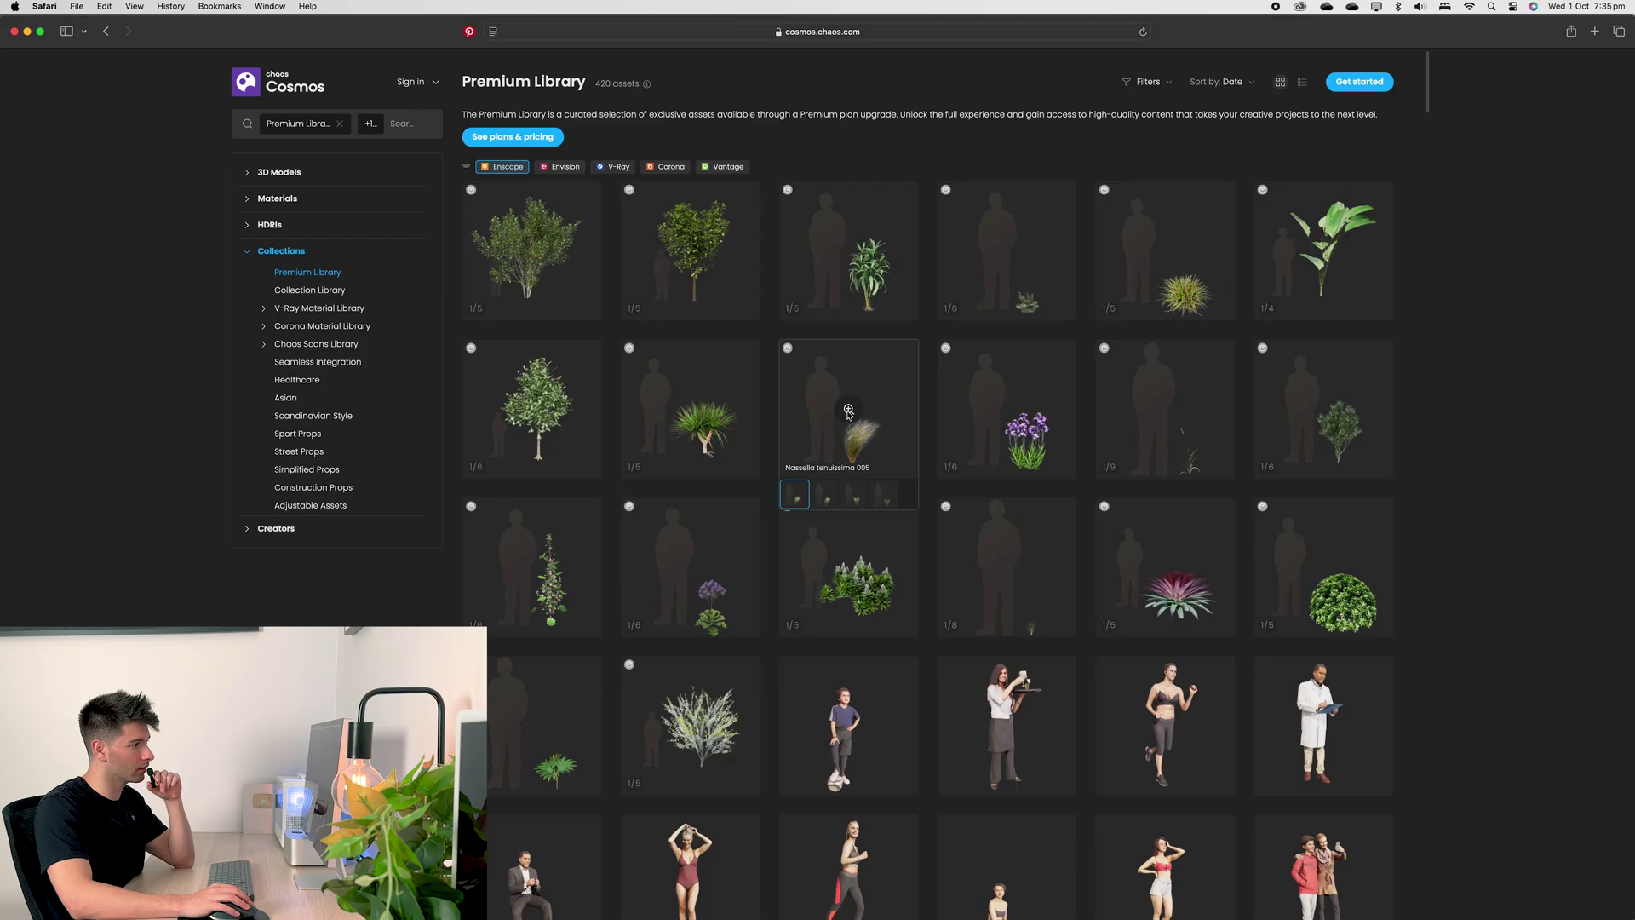
# Step: Preview the Nassella tenuissima 005 grass in the Cosmos Premium Library
pyautogui.click(849, 412)
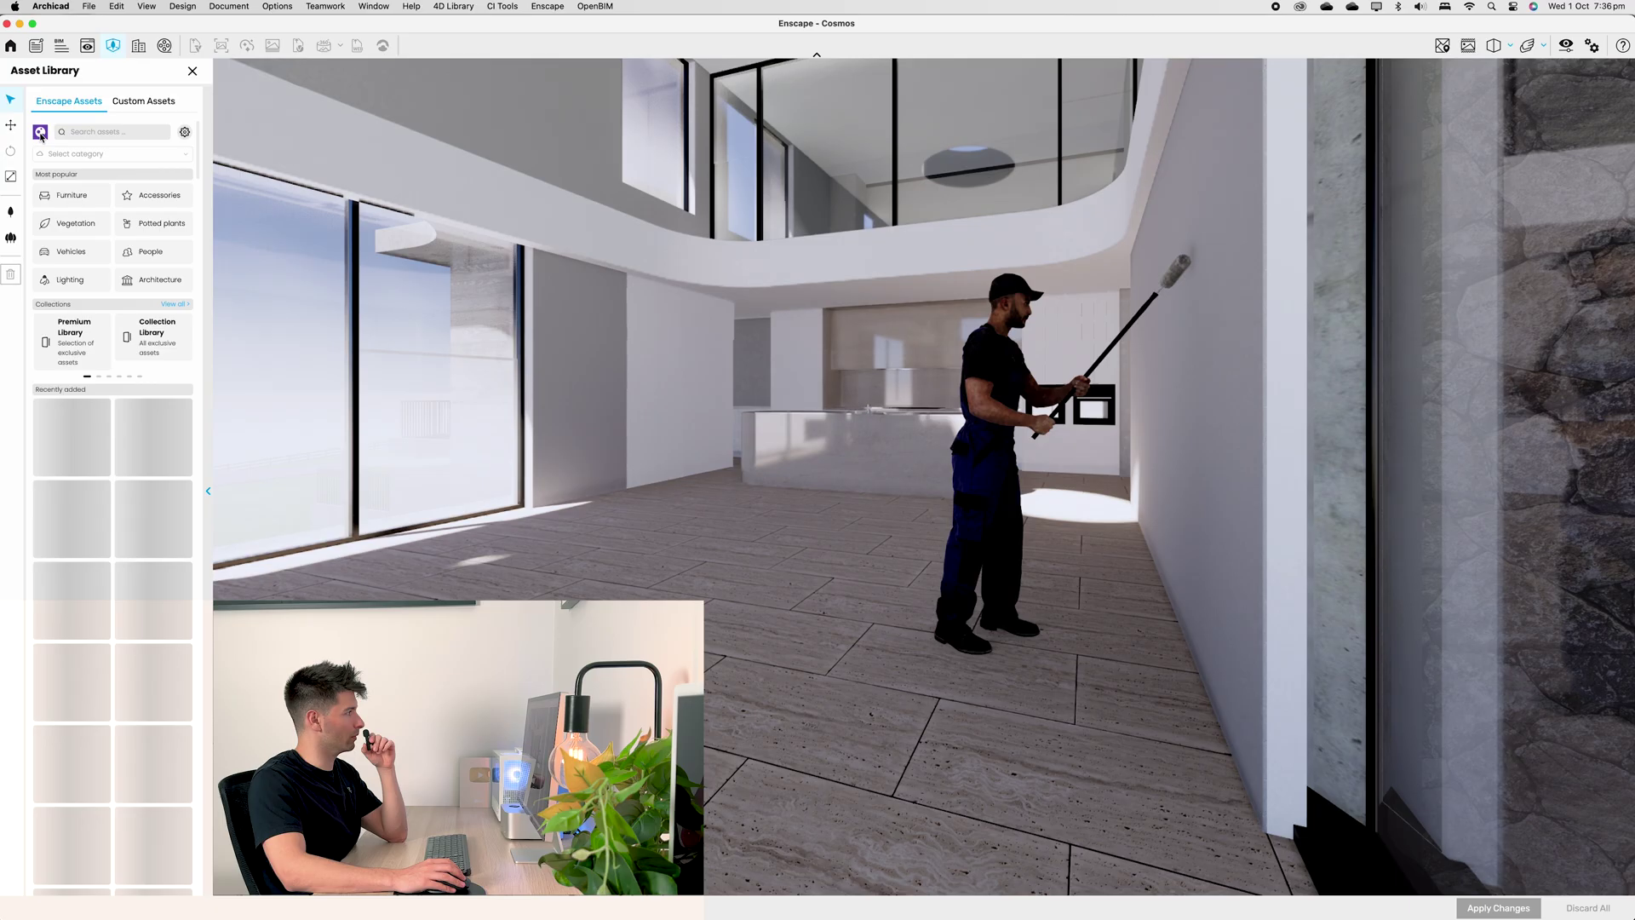
# Step: Filter the asset library to the Globe Plants vendor under Creators
pyautogui.click(75, 156)
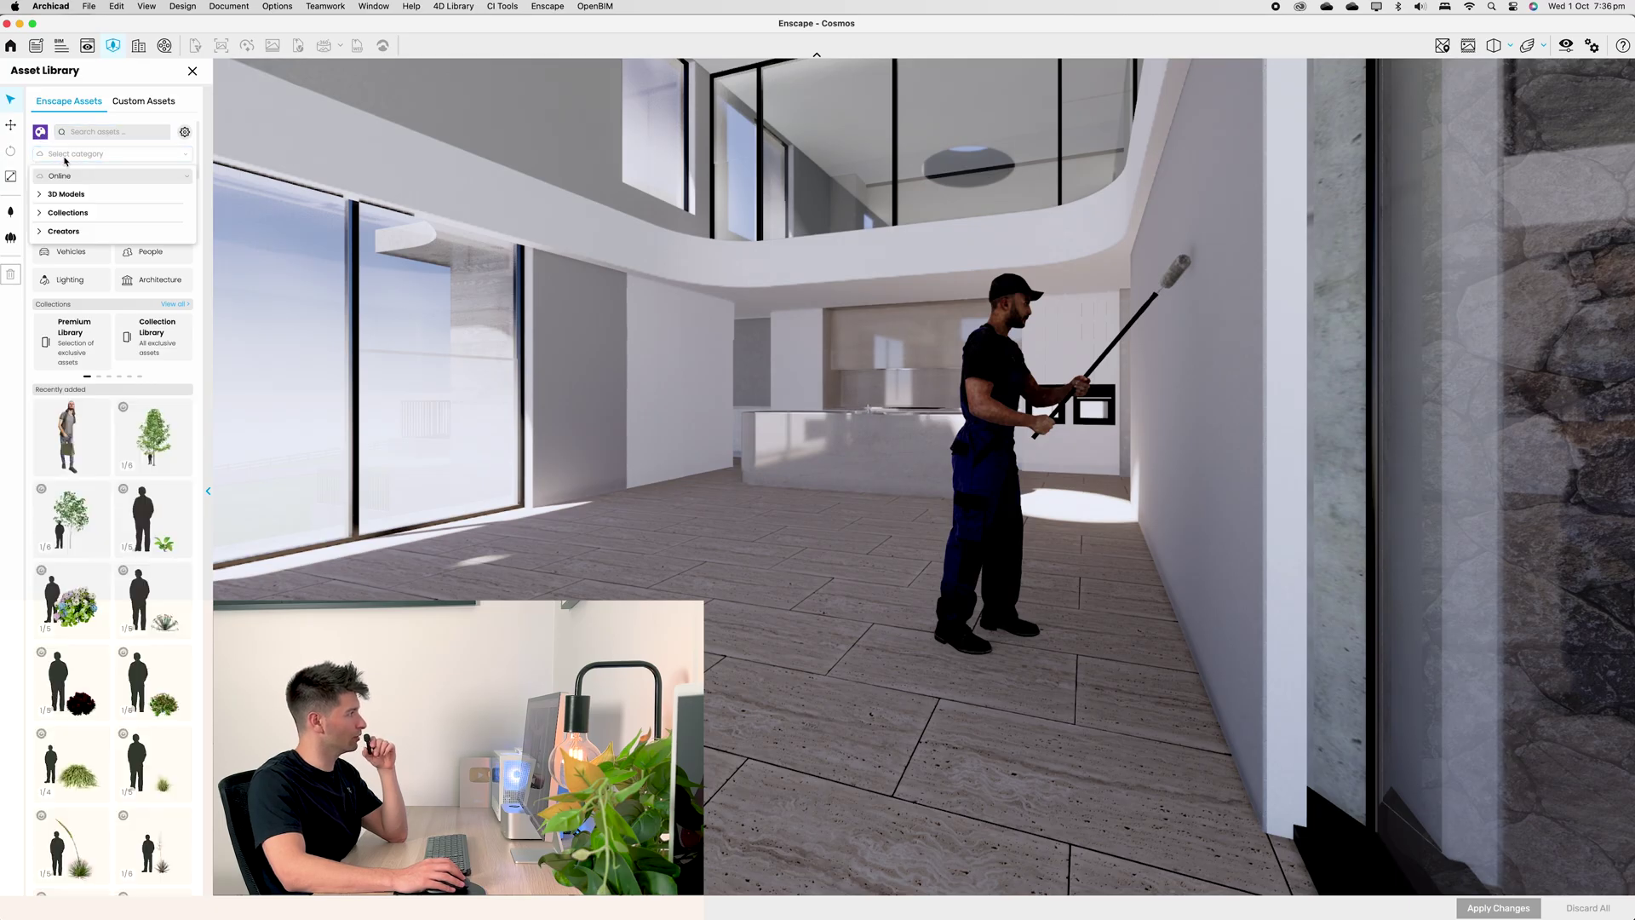
pyautogui.click(43, 232)
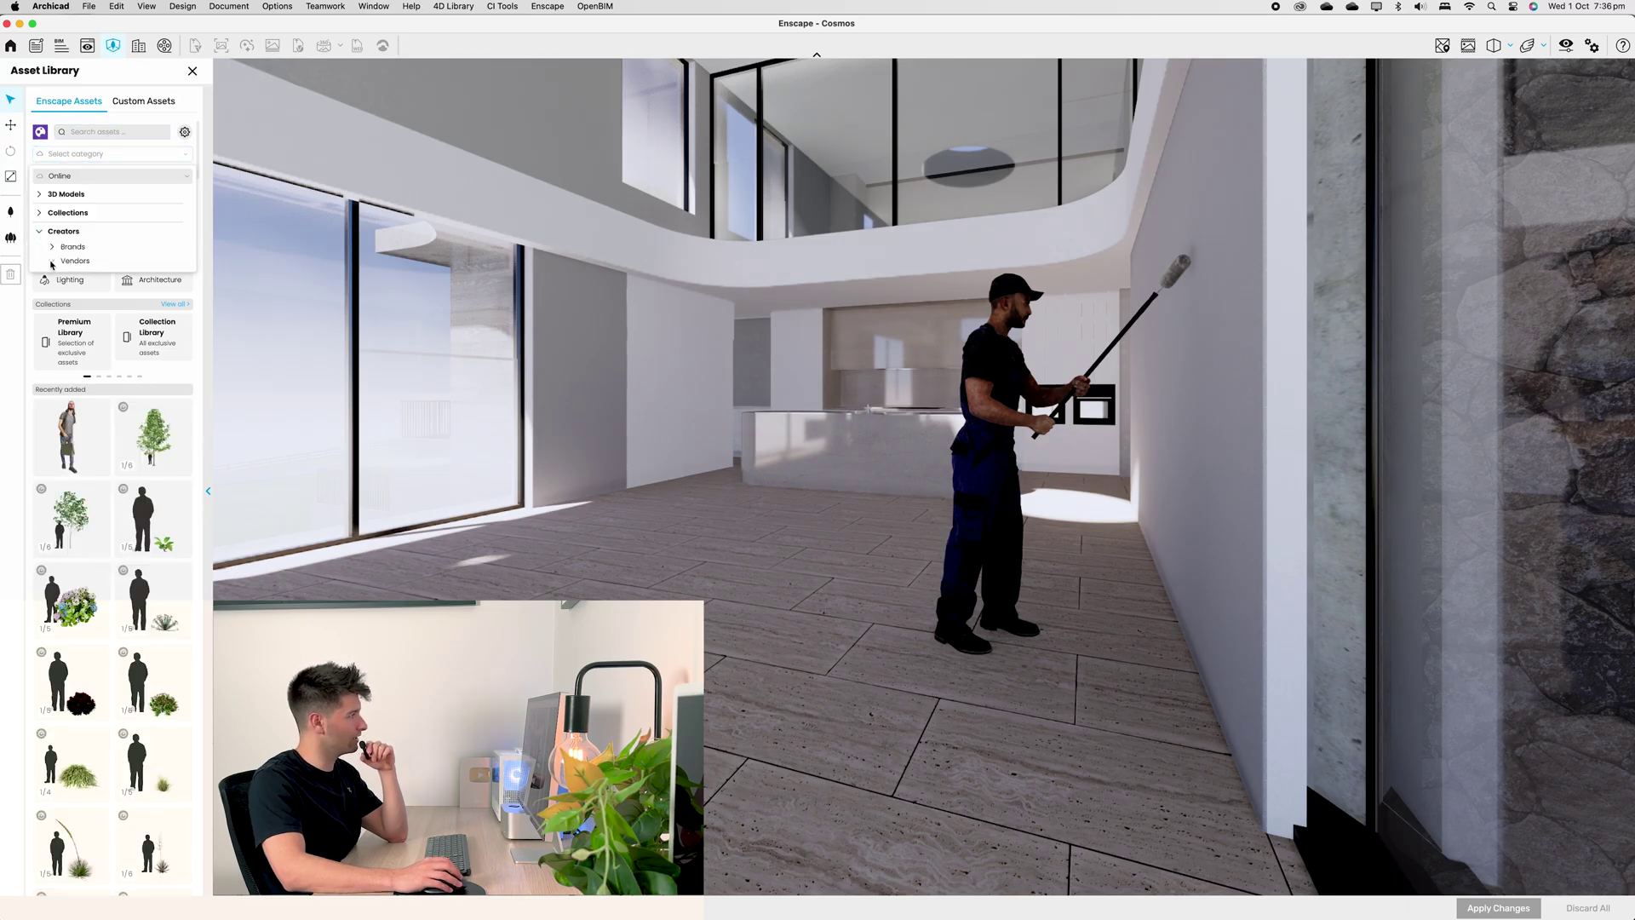
pyautogui.click(51, 262)
pyautogui.click(86, 332)
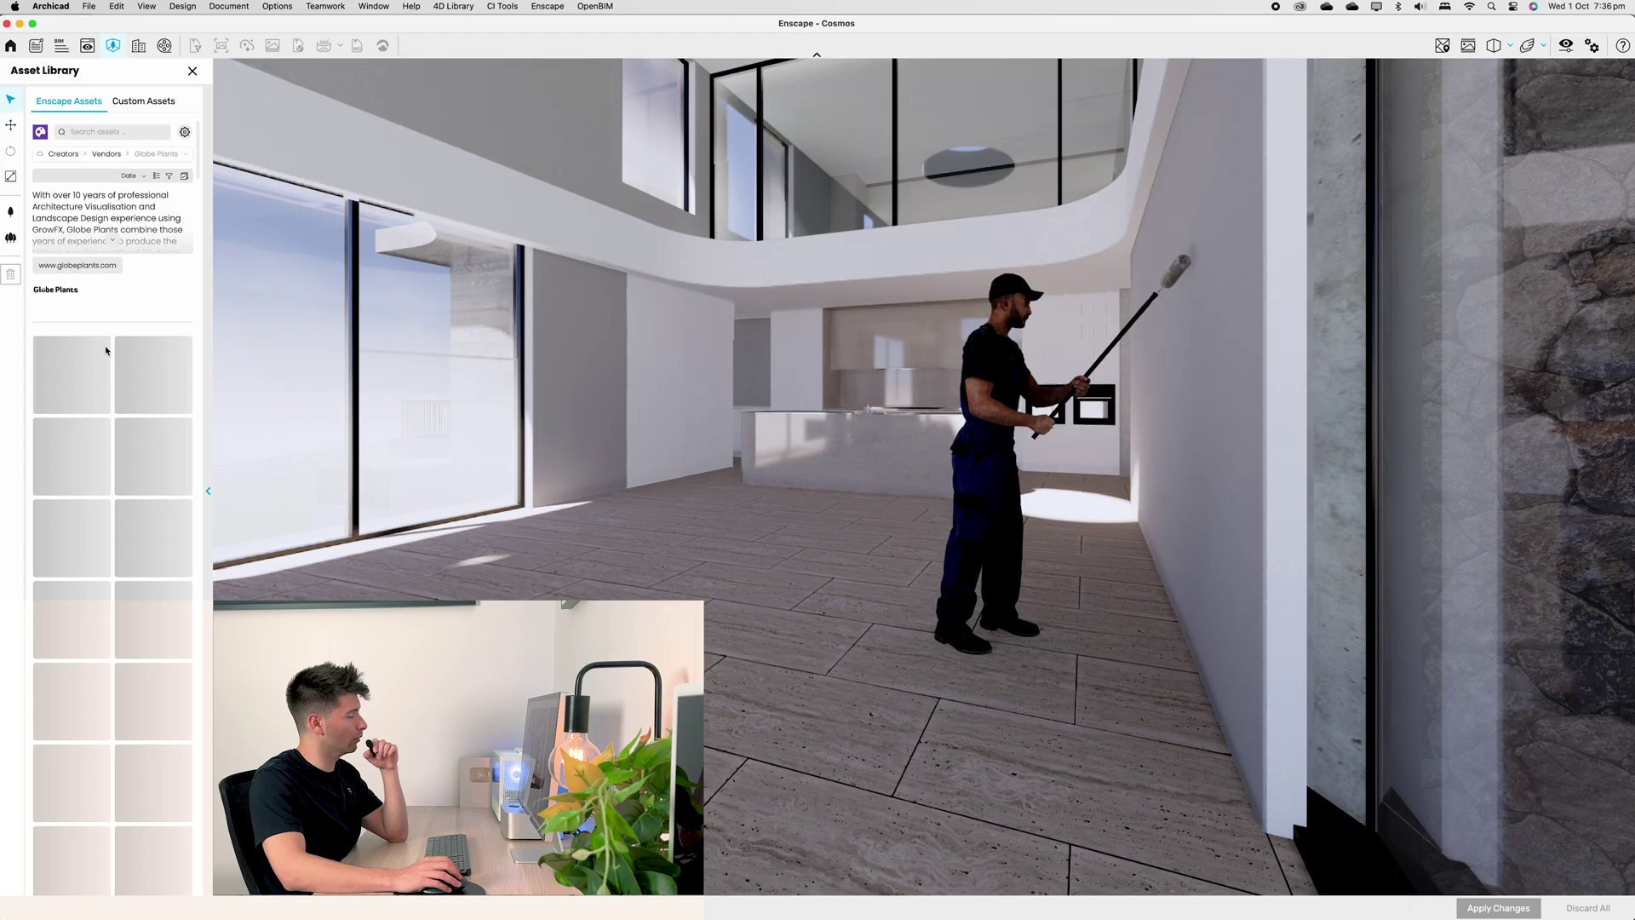
pyautogui.scroll(-3, 118, 583)
pyautogui.scroll(-2, 118, 584)
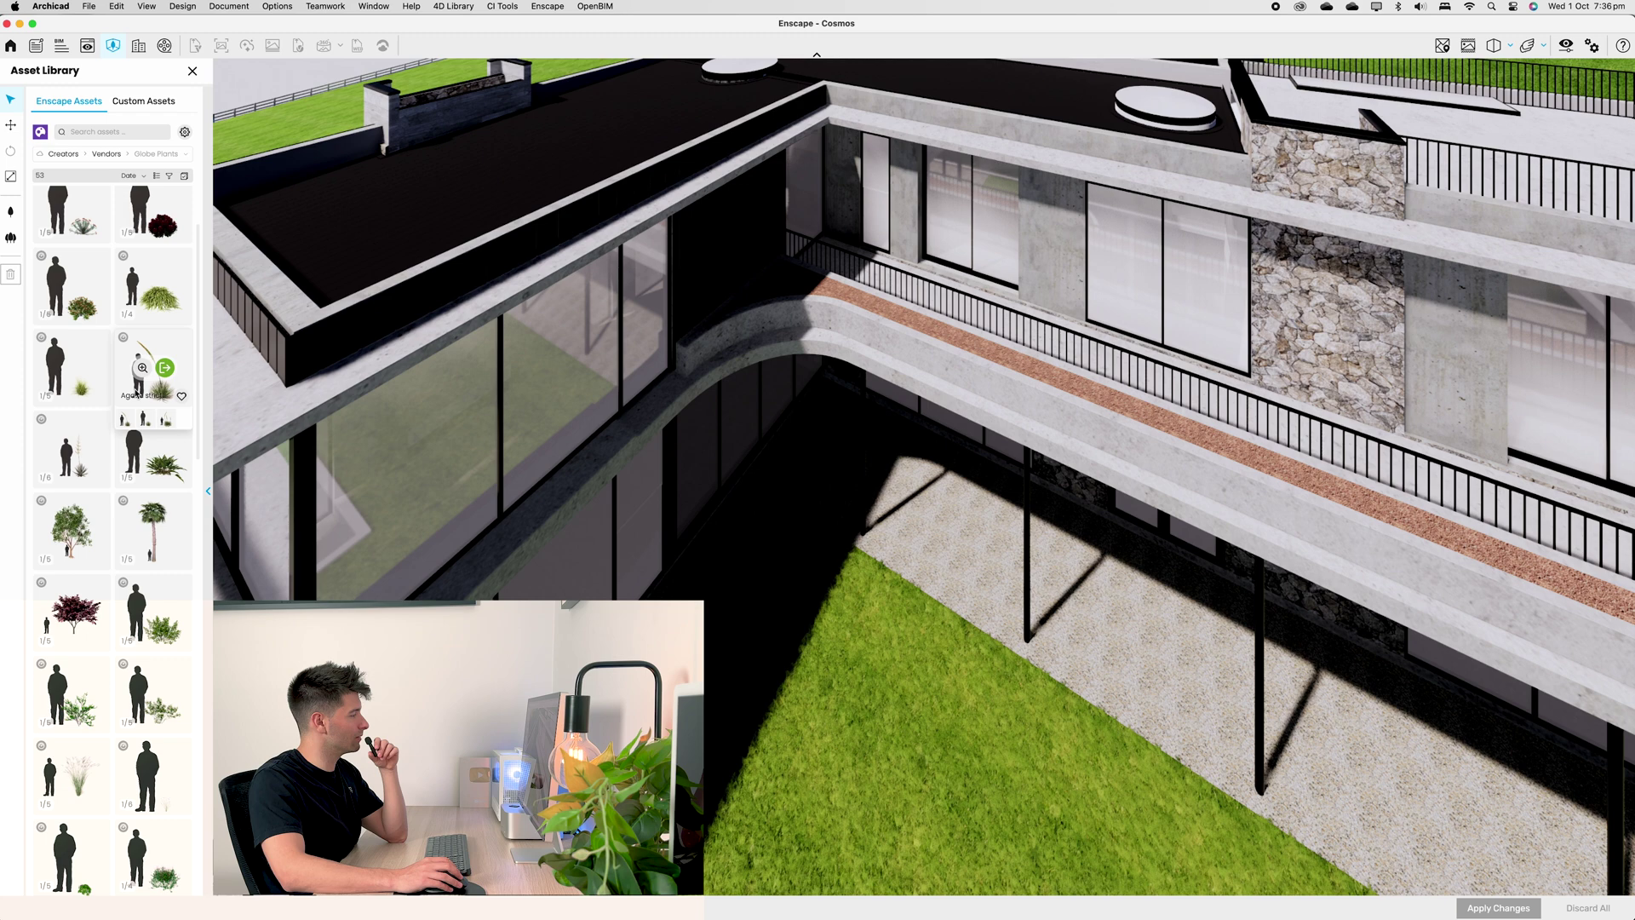
# Step: Line the balcony planter with Miscanthus grass, import a Cercis tree, and apply the changes
pyautogui.click(58, 364)
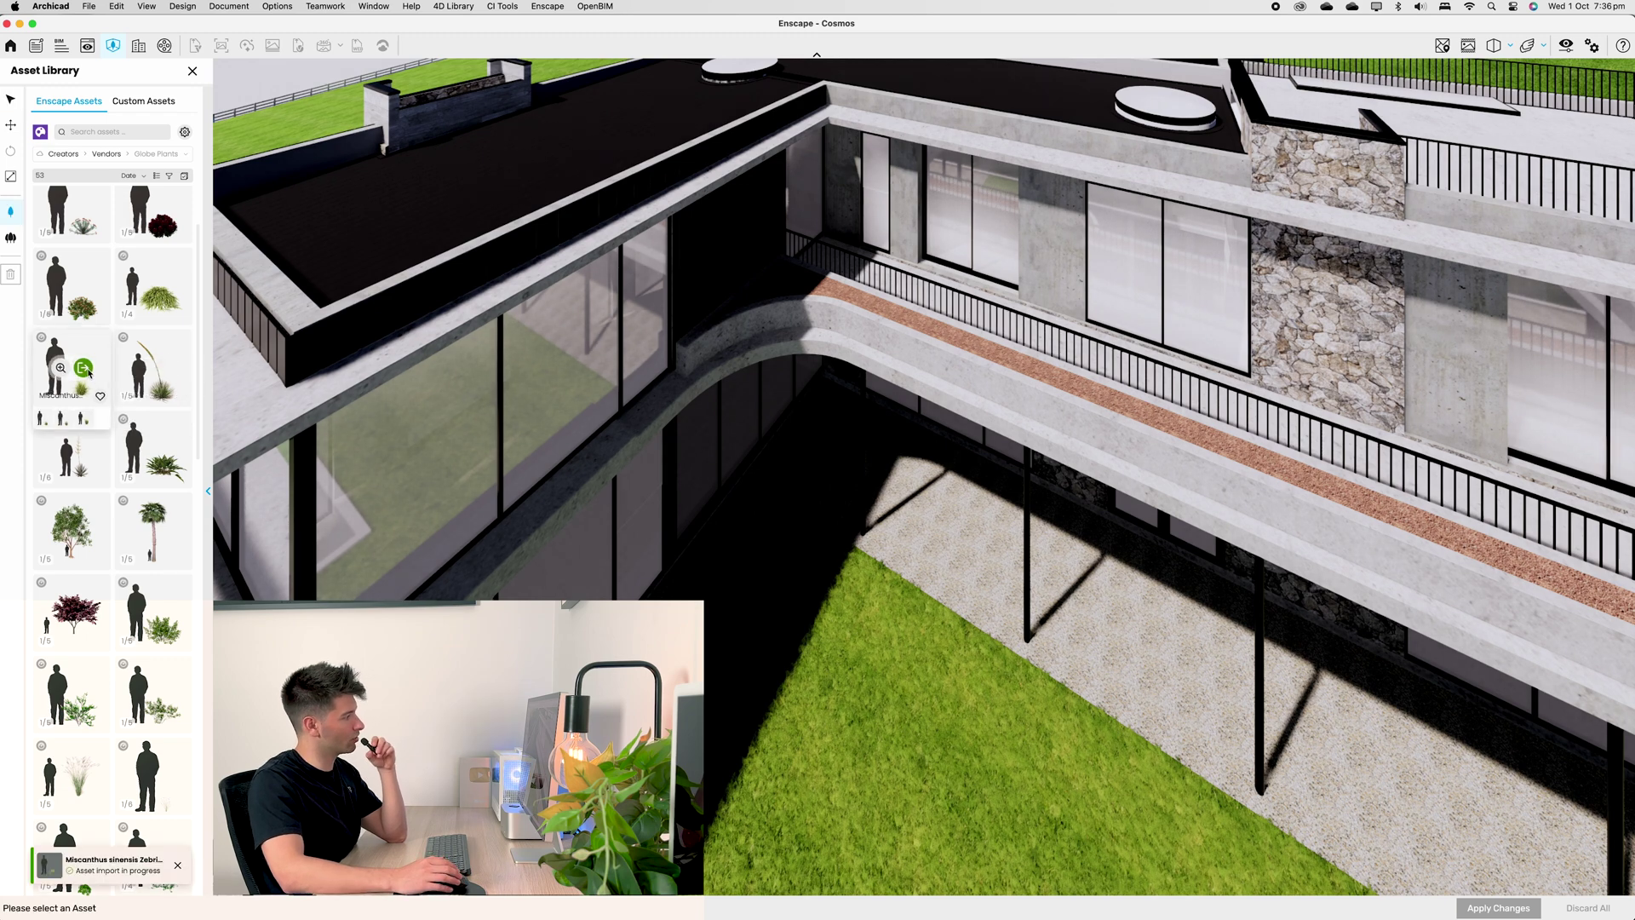
pyautogui.moveTo(798, 274); pyautogui.dragTo(1530, 571)
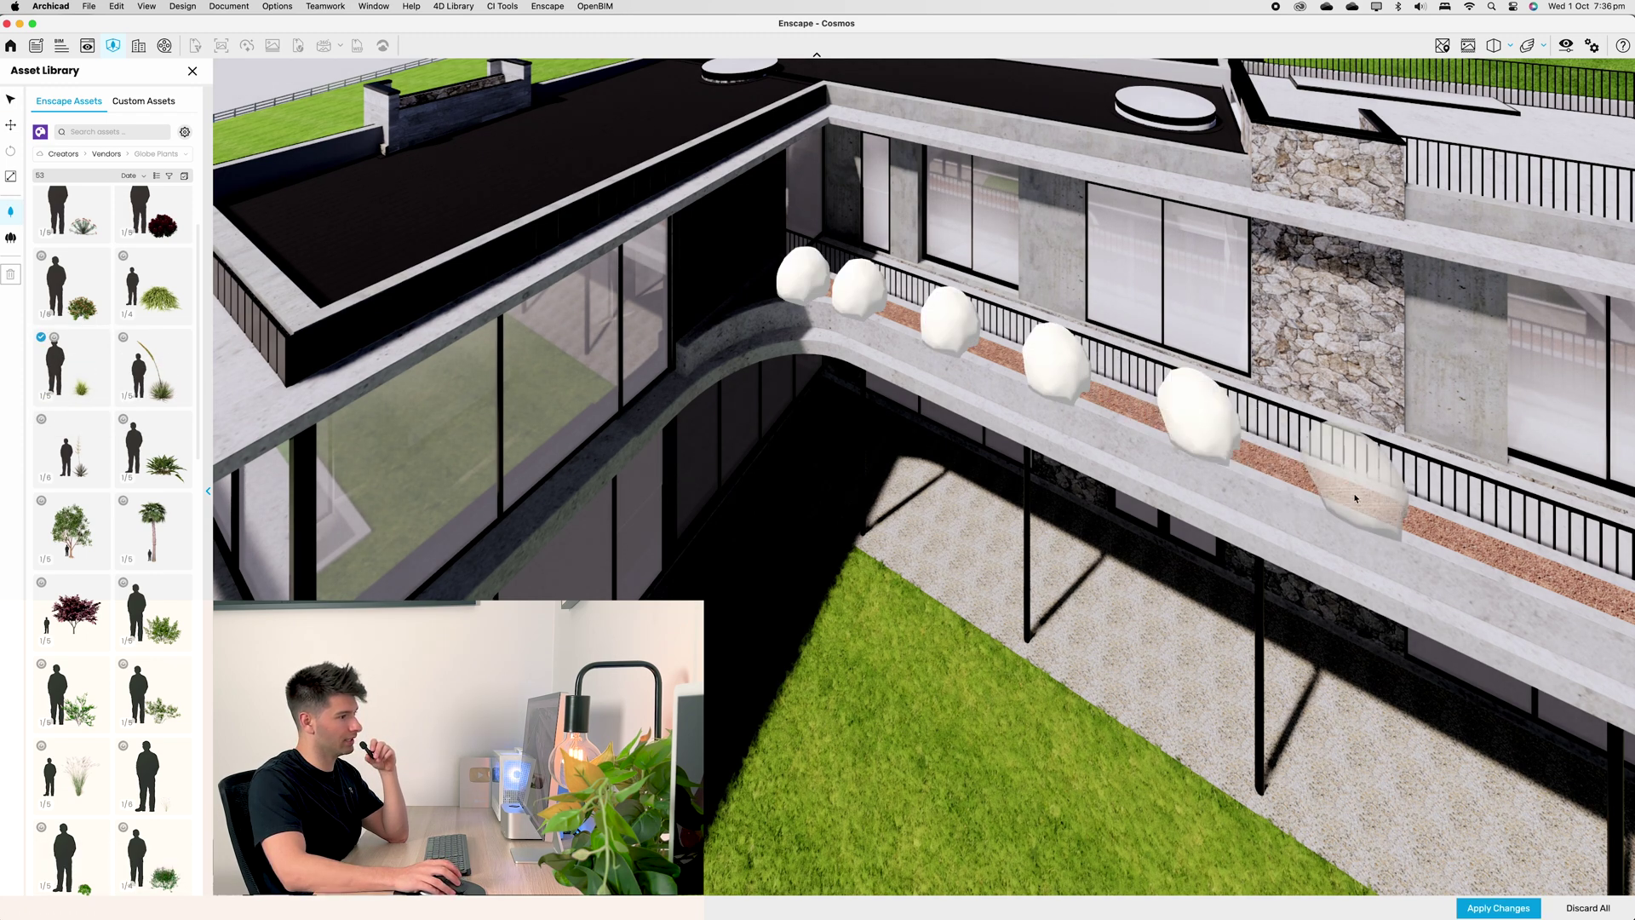
pyautogui.click(1530, 572)
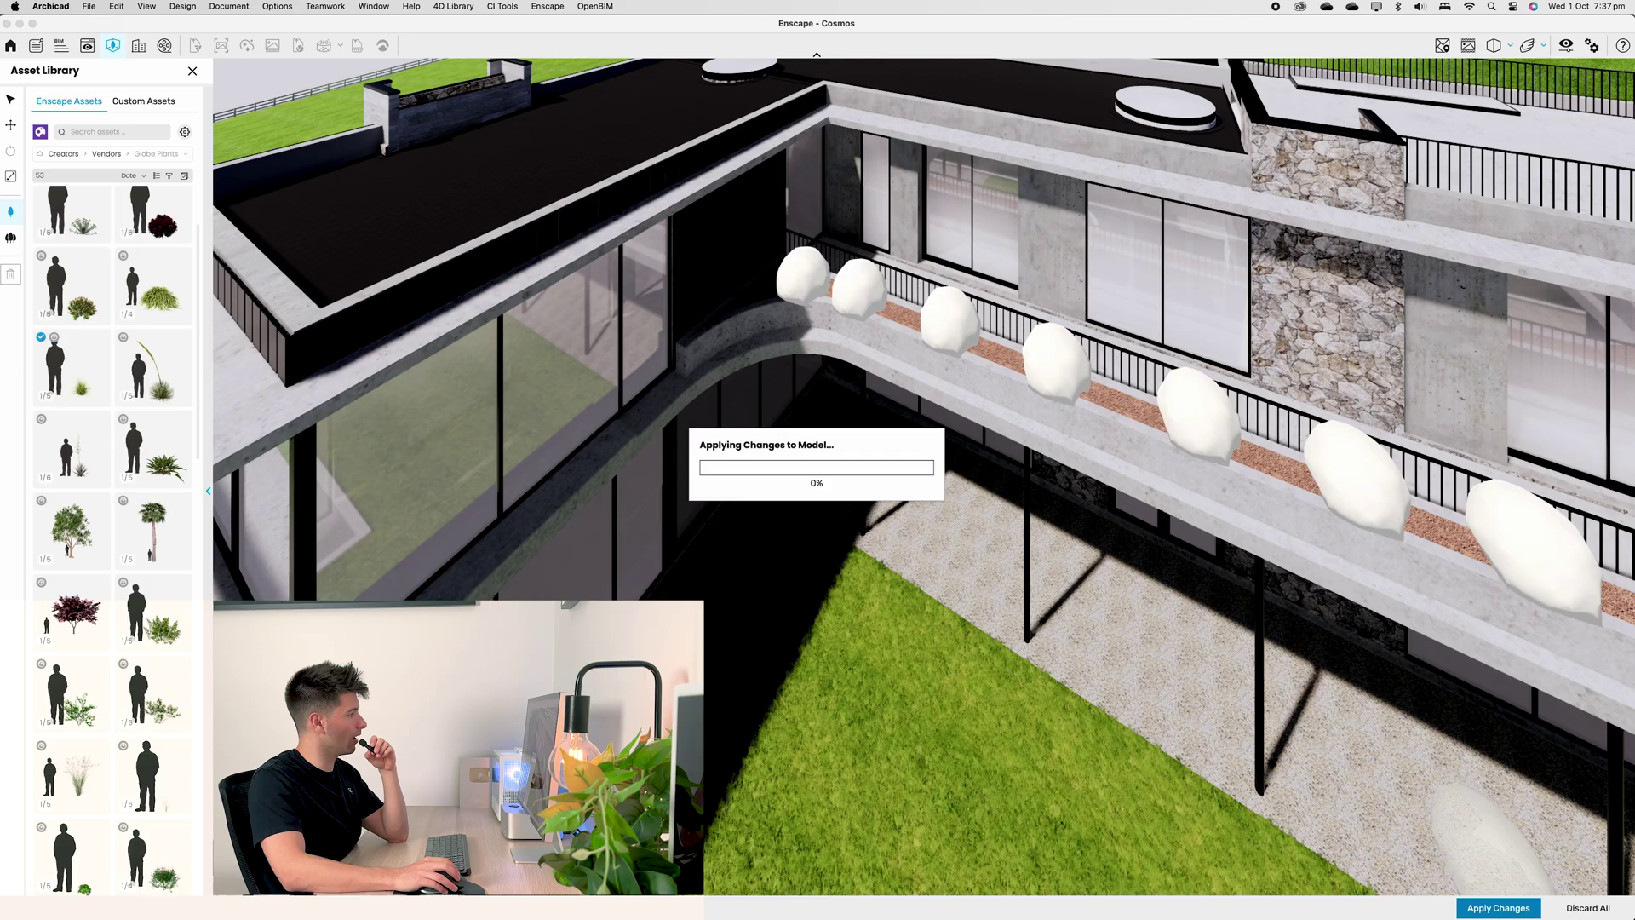
pyautogui.scroll(-2, 99, 575)
pyautogui.click(98, 579)
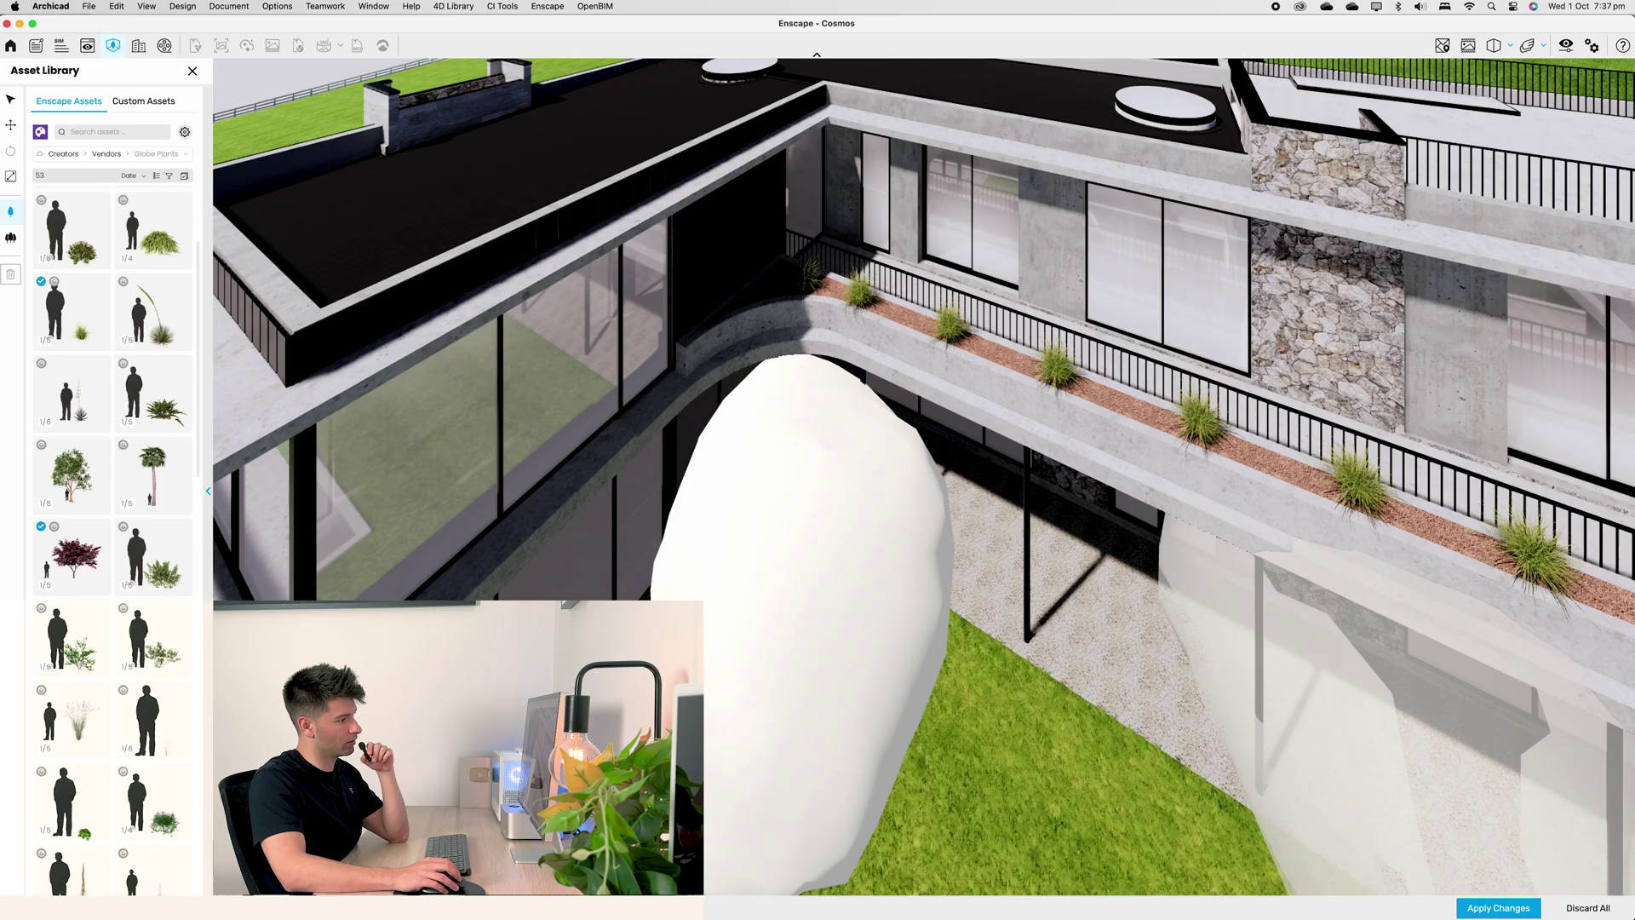
pyautogui.click(1523, 908)
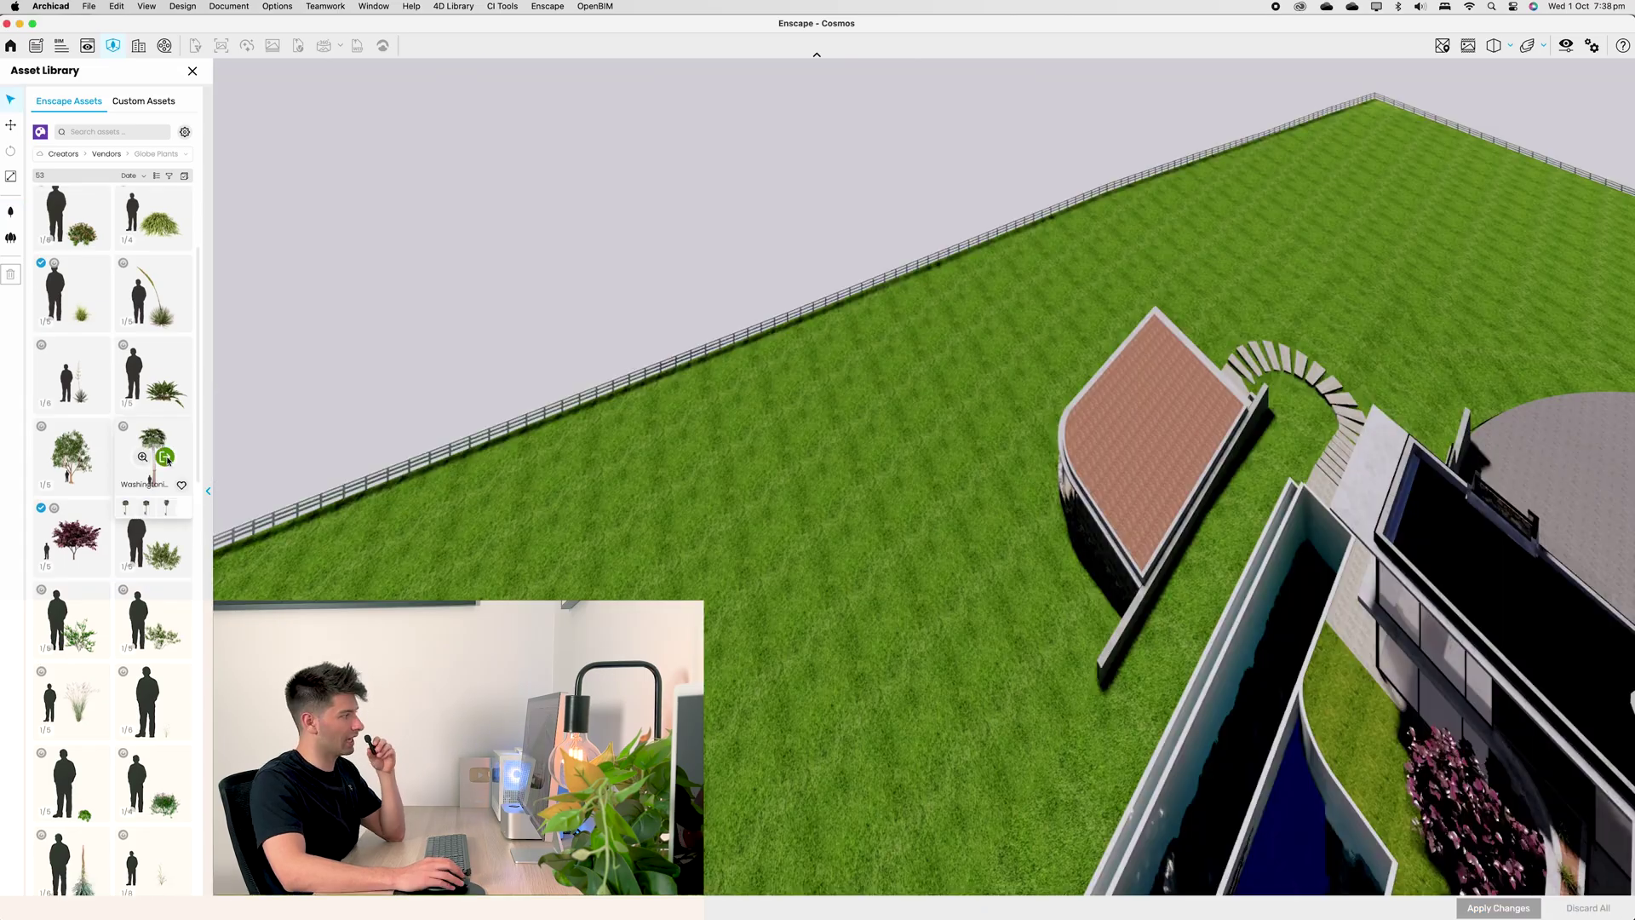
# Step: Import the Washingtonia palm to line the sloping site fence
pyautogui.click(164, 458)
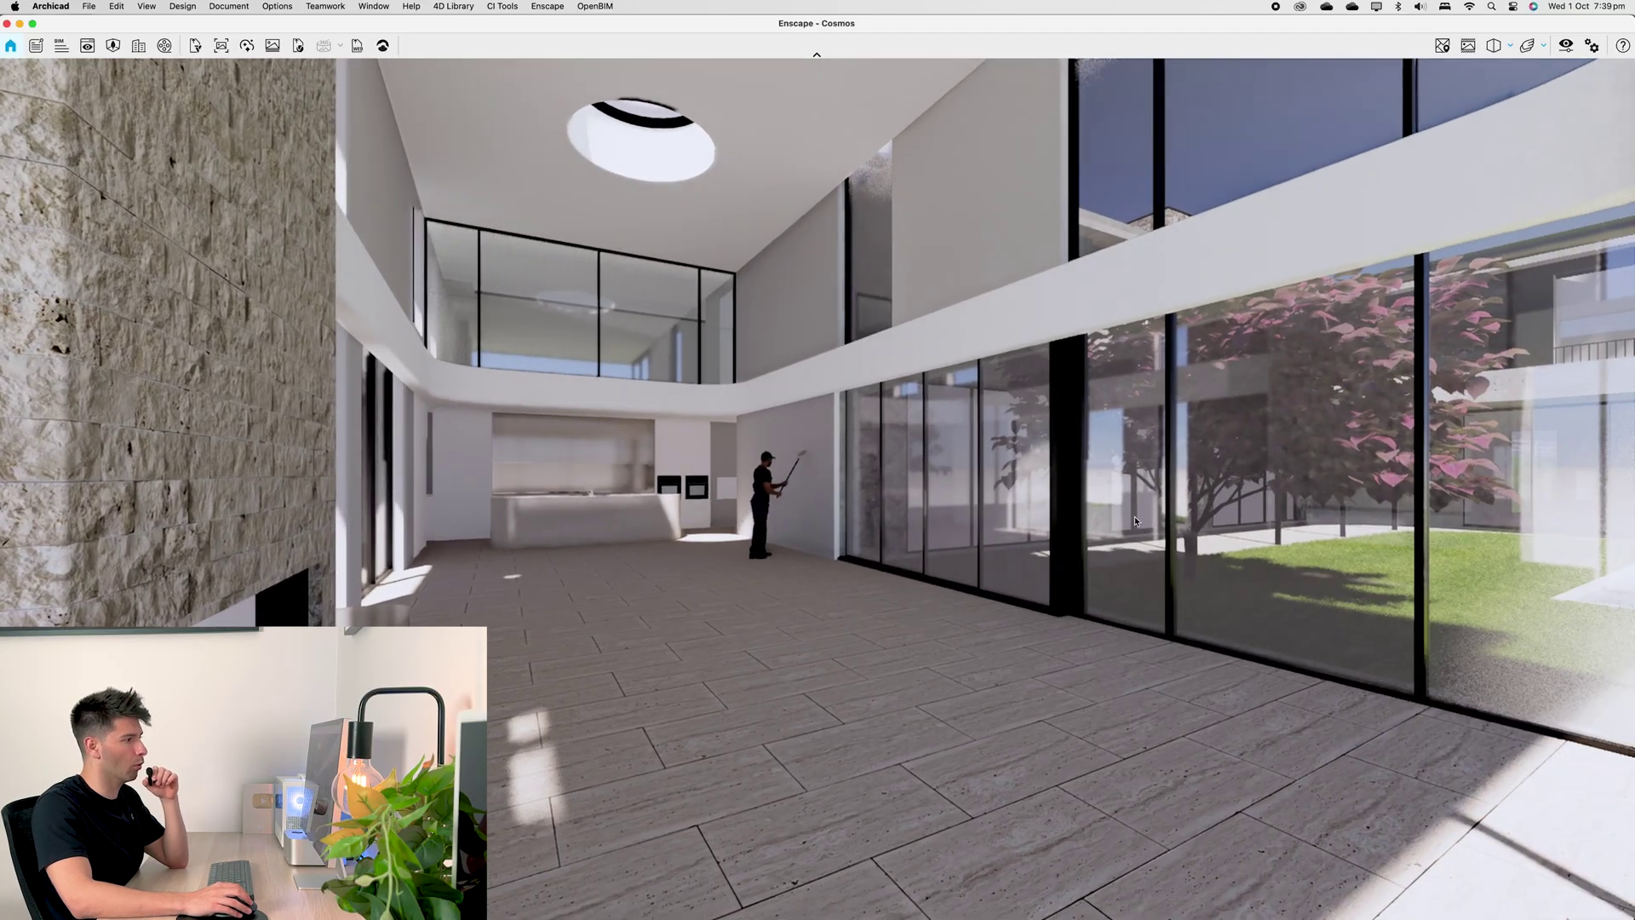
# Step: Place the Dune 8 sectional sofa and a grey armchair from the Furniture category
pyautogui.click(113, 44)
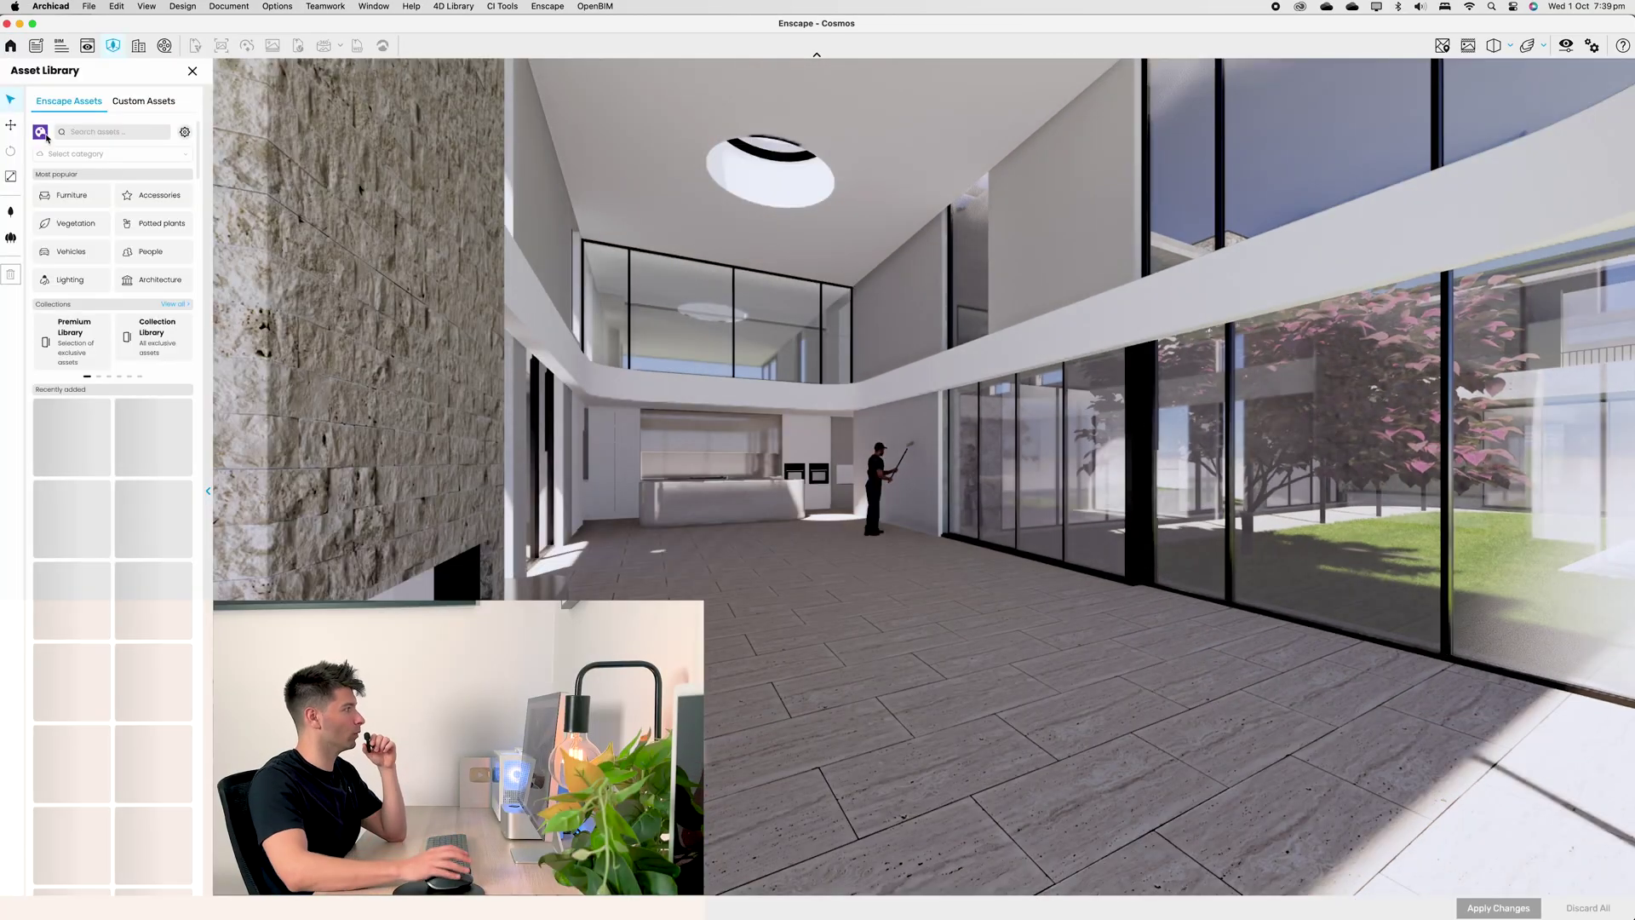
pyautogui.click(68, 195)
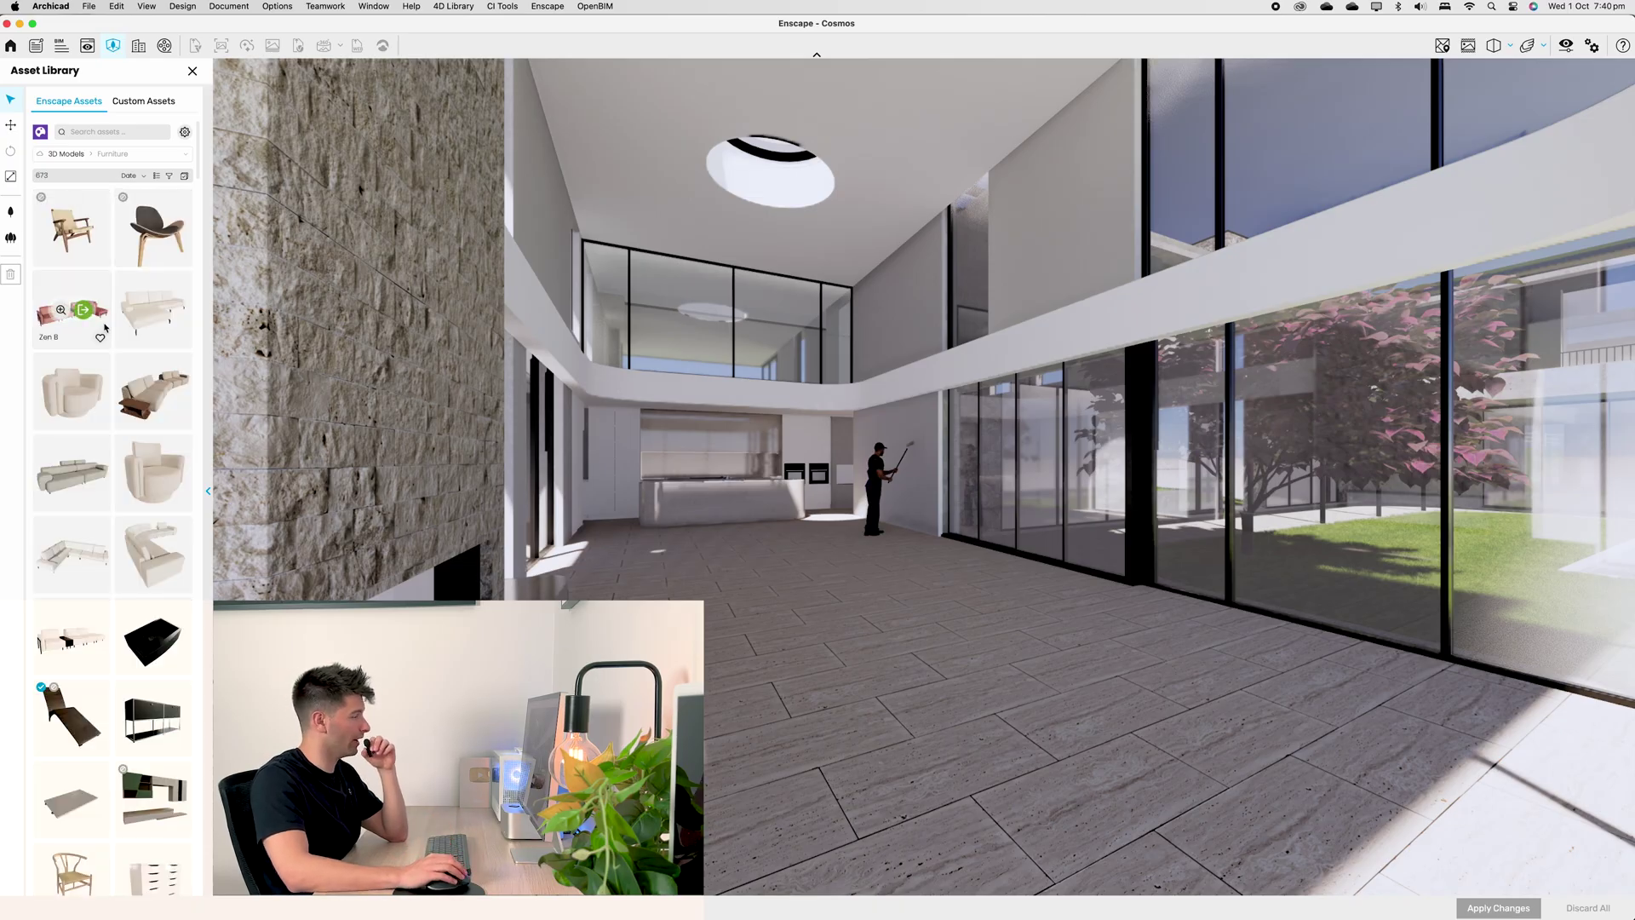
pyautogui.scroll(-1, 112, 404)
pyautogui.scroll(-2, 110, 404)
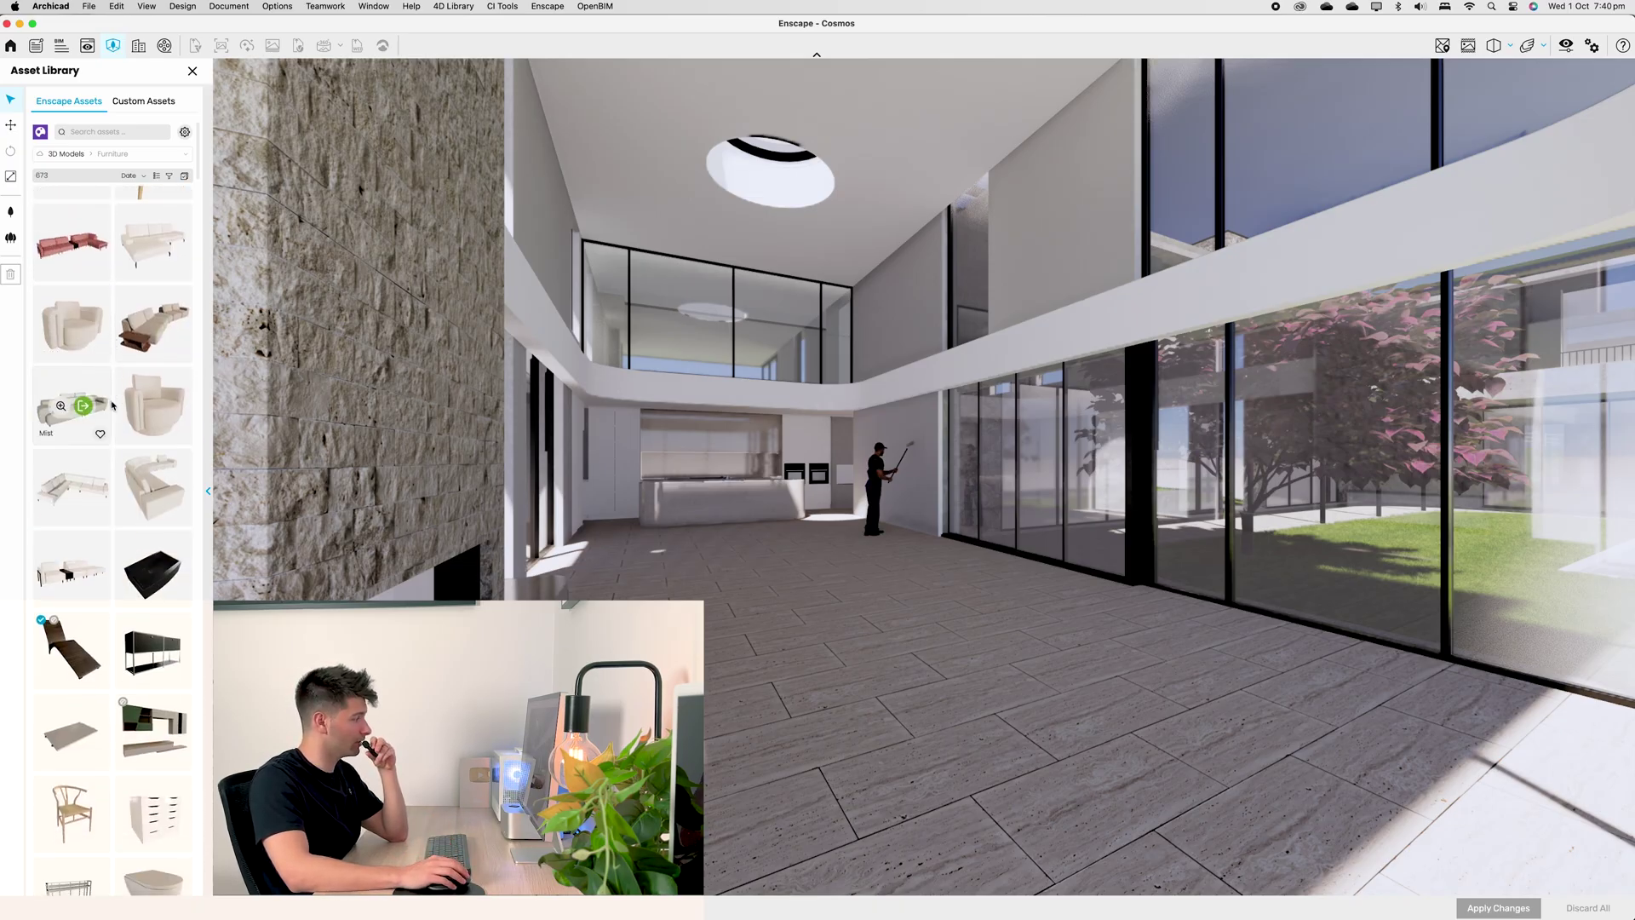
pyautogui.scroll(-2, 111, 404)
pyautogui.scroll(-1, 113, 404)
pyautogui.scroll(-2, 111, 404)
pyautogui.scroll(-1, 111, 404)
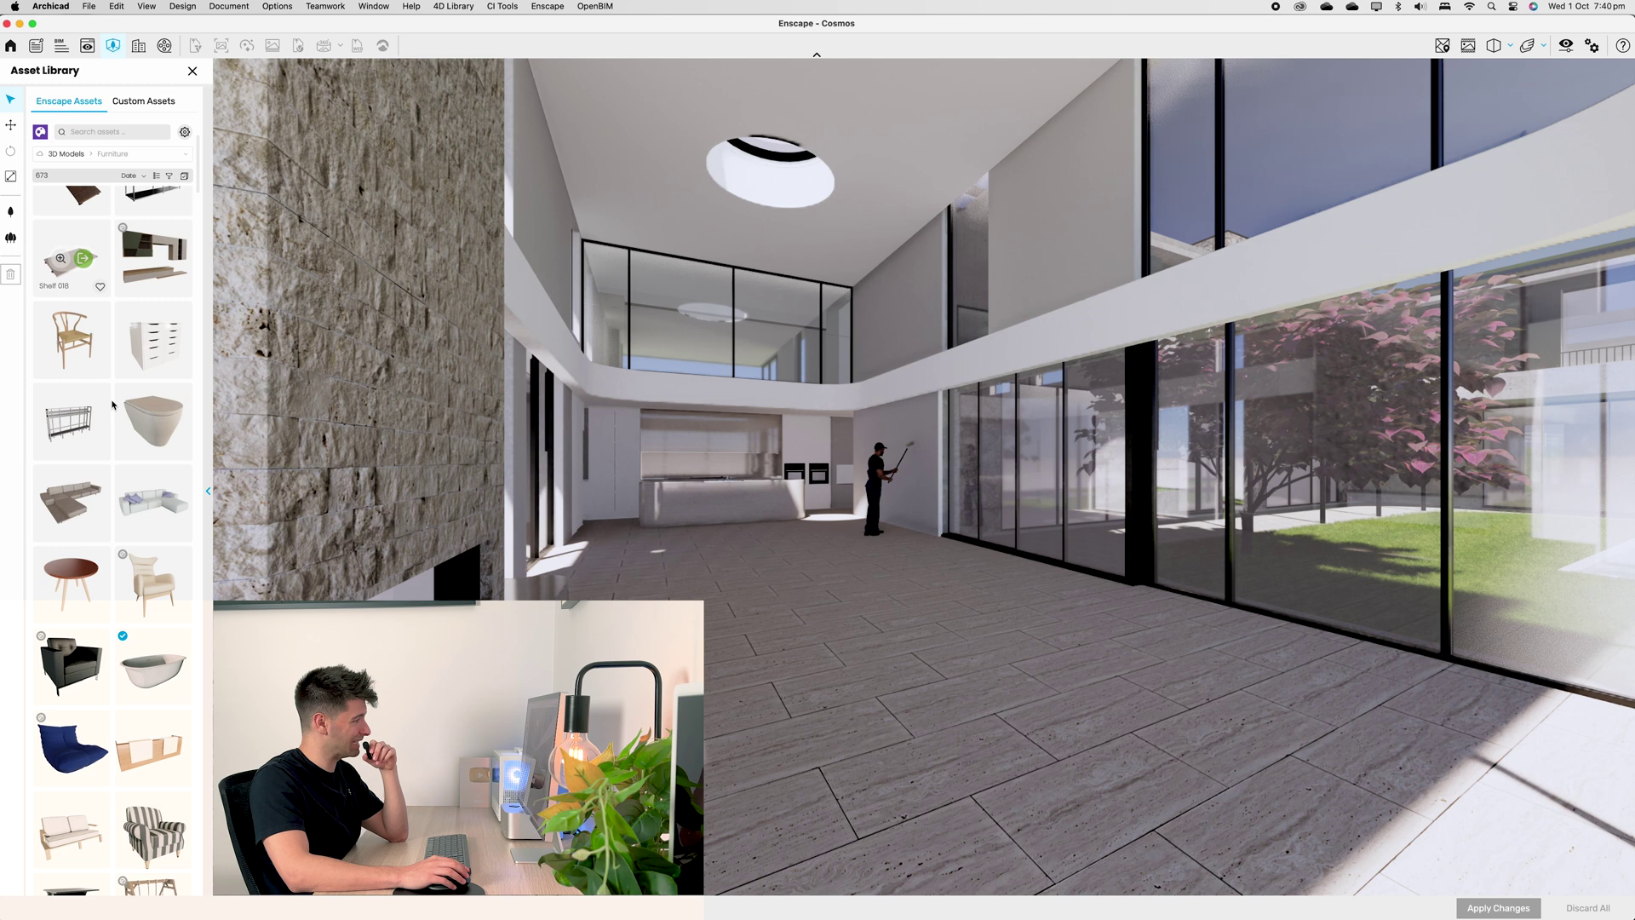
pyautogui.scroll(-2, 111, 404)
pyautogui.scroll(-2, 111, 405)
pyautogui.scroll(-1, 112, 407)
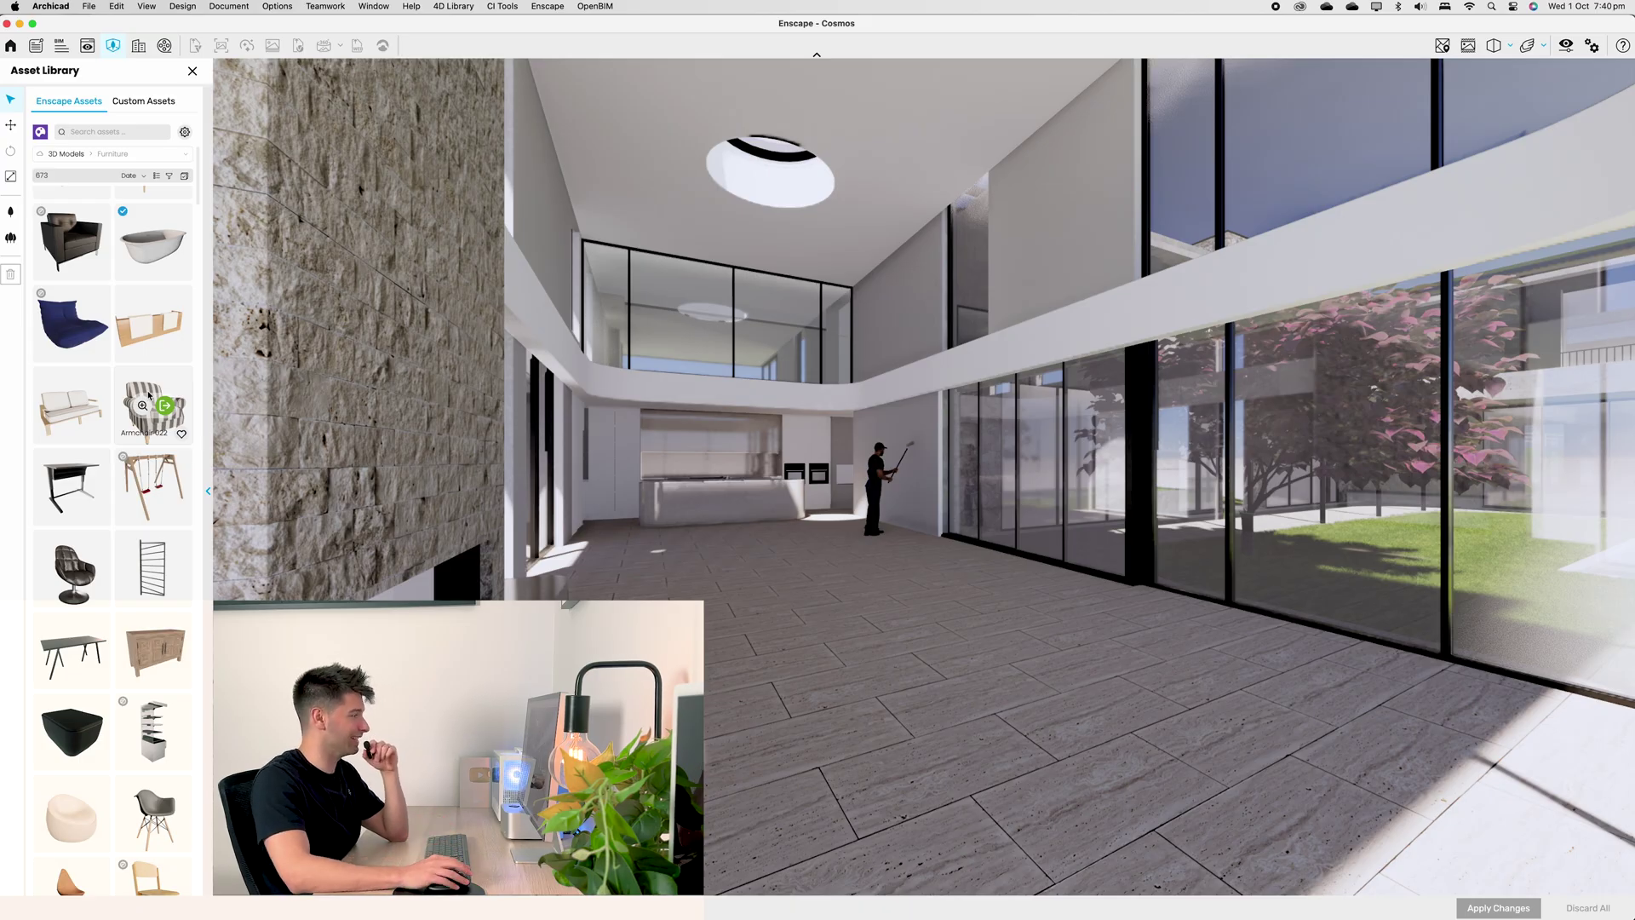
pyautogui.click(151, 409)
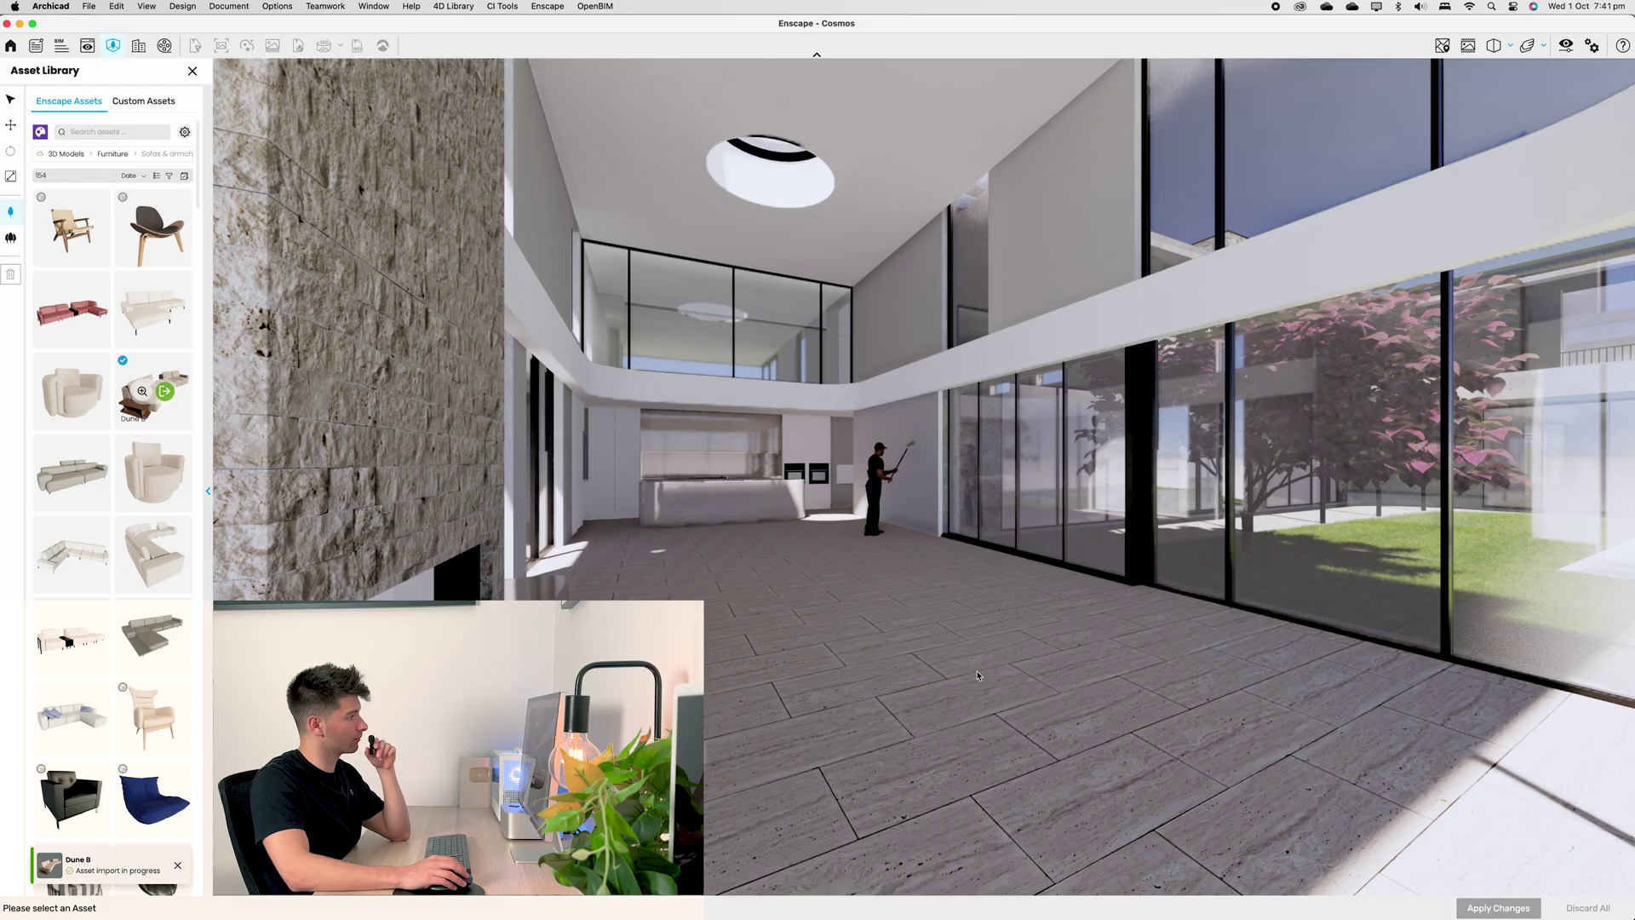
pyautogui.scroll(-5, 153, 576)
pyautogui.click(165, 644)
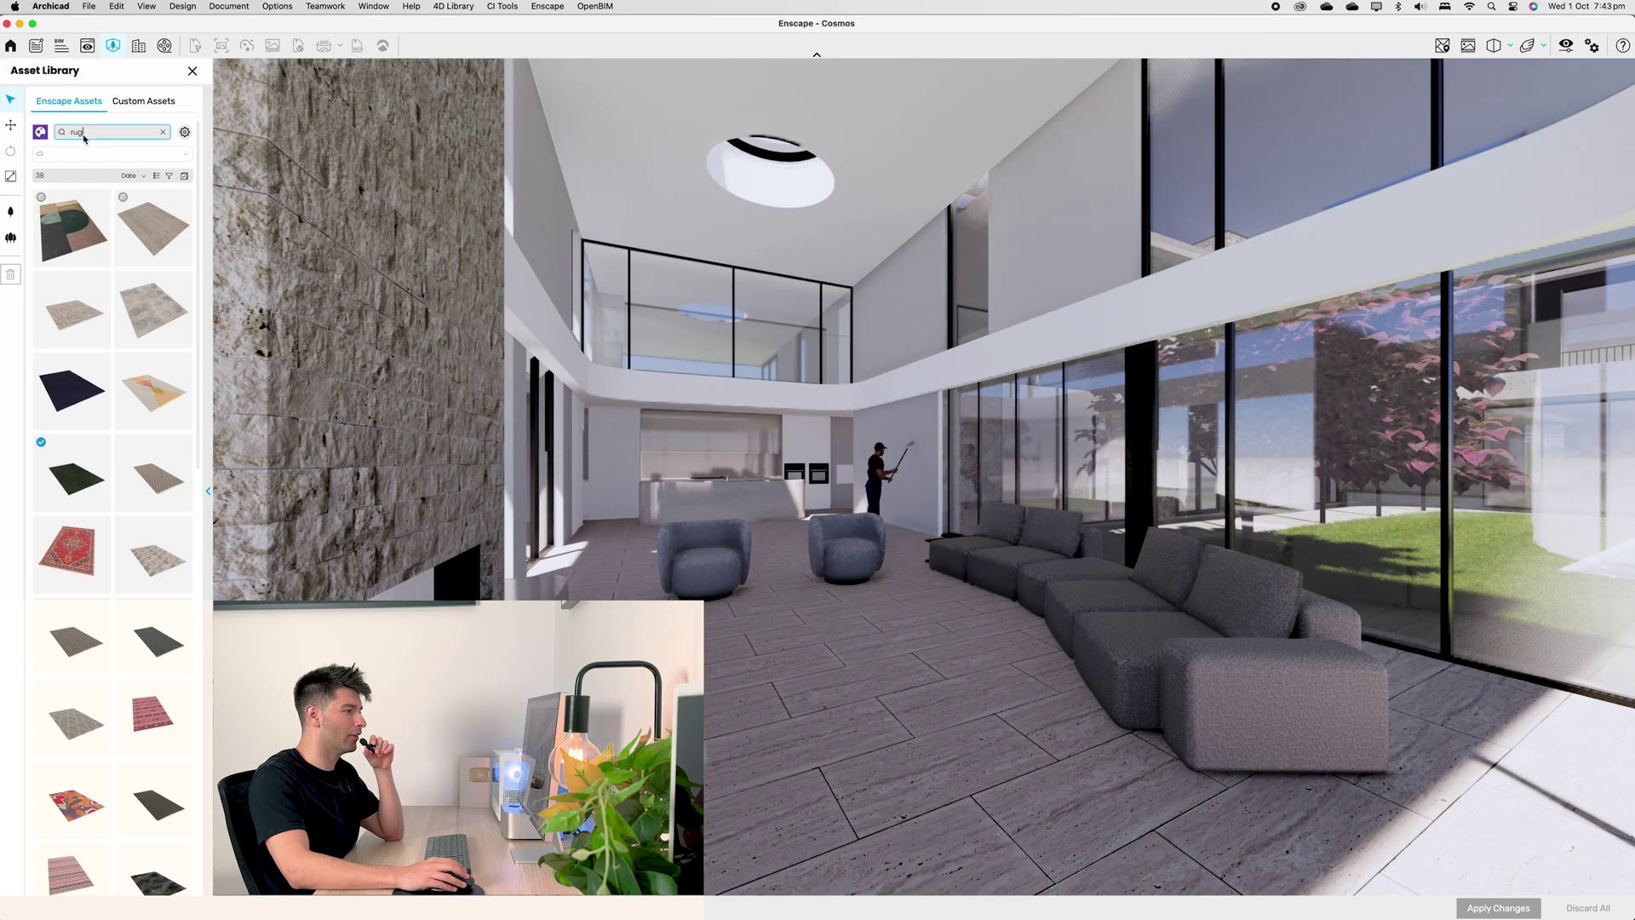
pyautogui.scroll(-5, 151, 550)
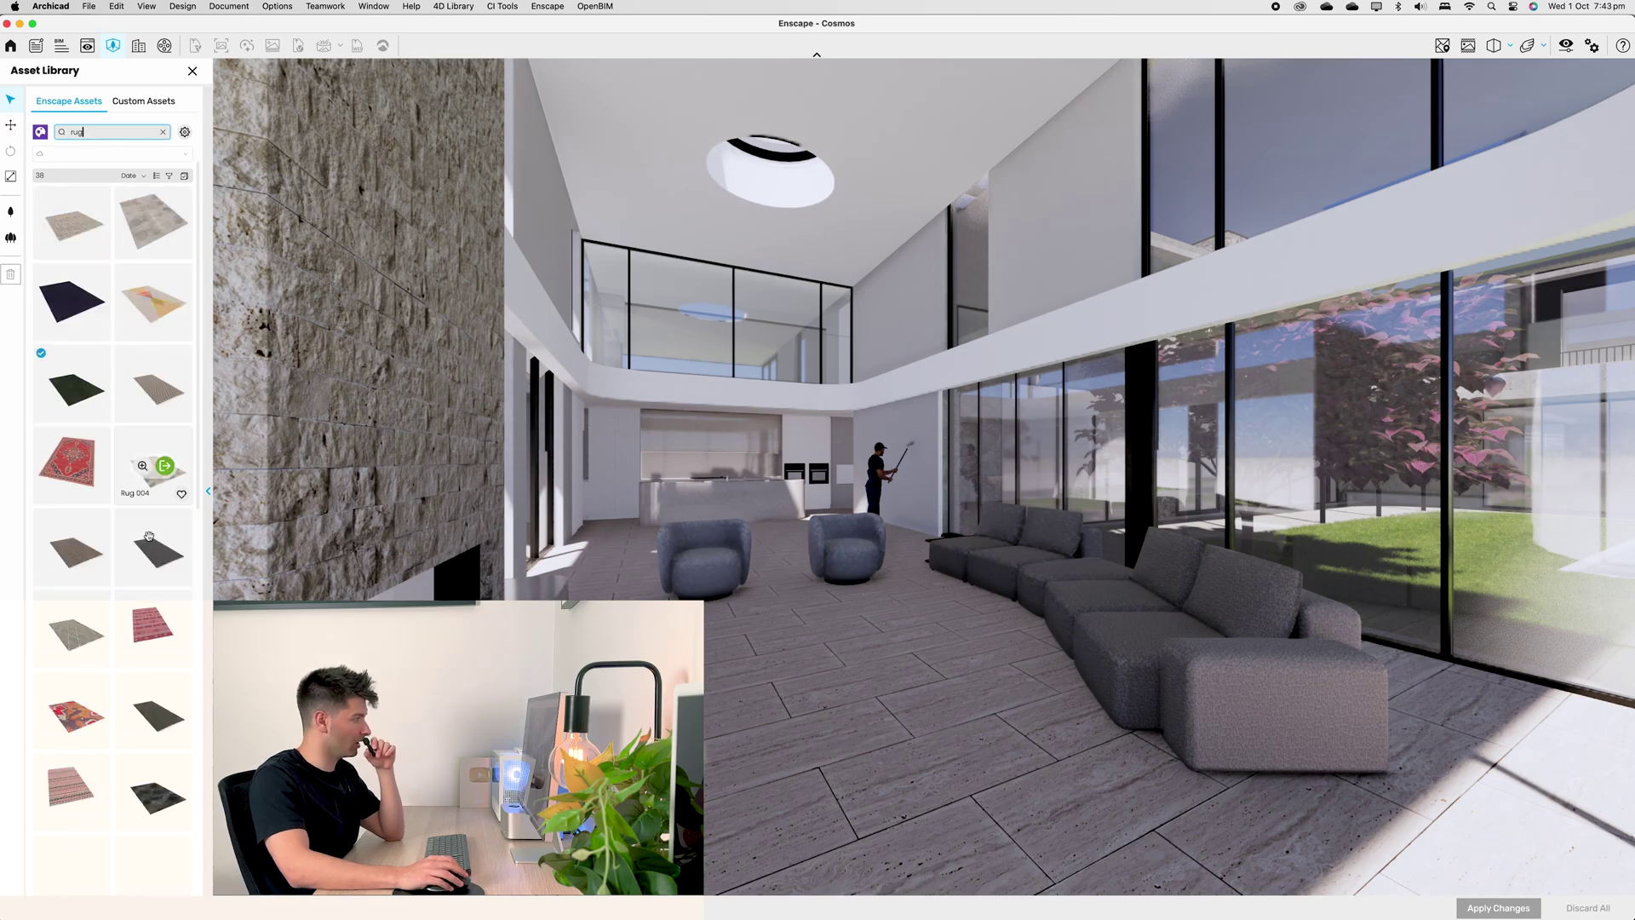
pyautogui.scroll(-5, 150, 575)
pyautogui.scroll(-3, 148, 601)
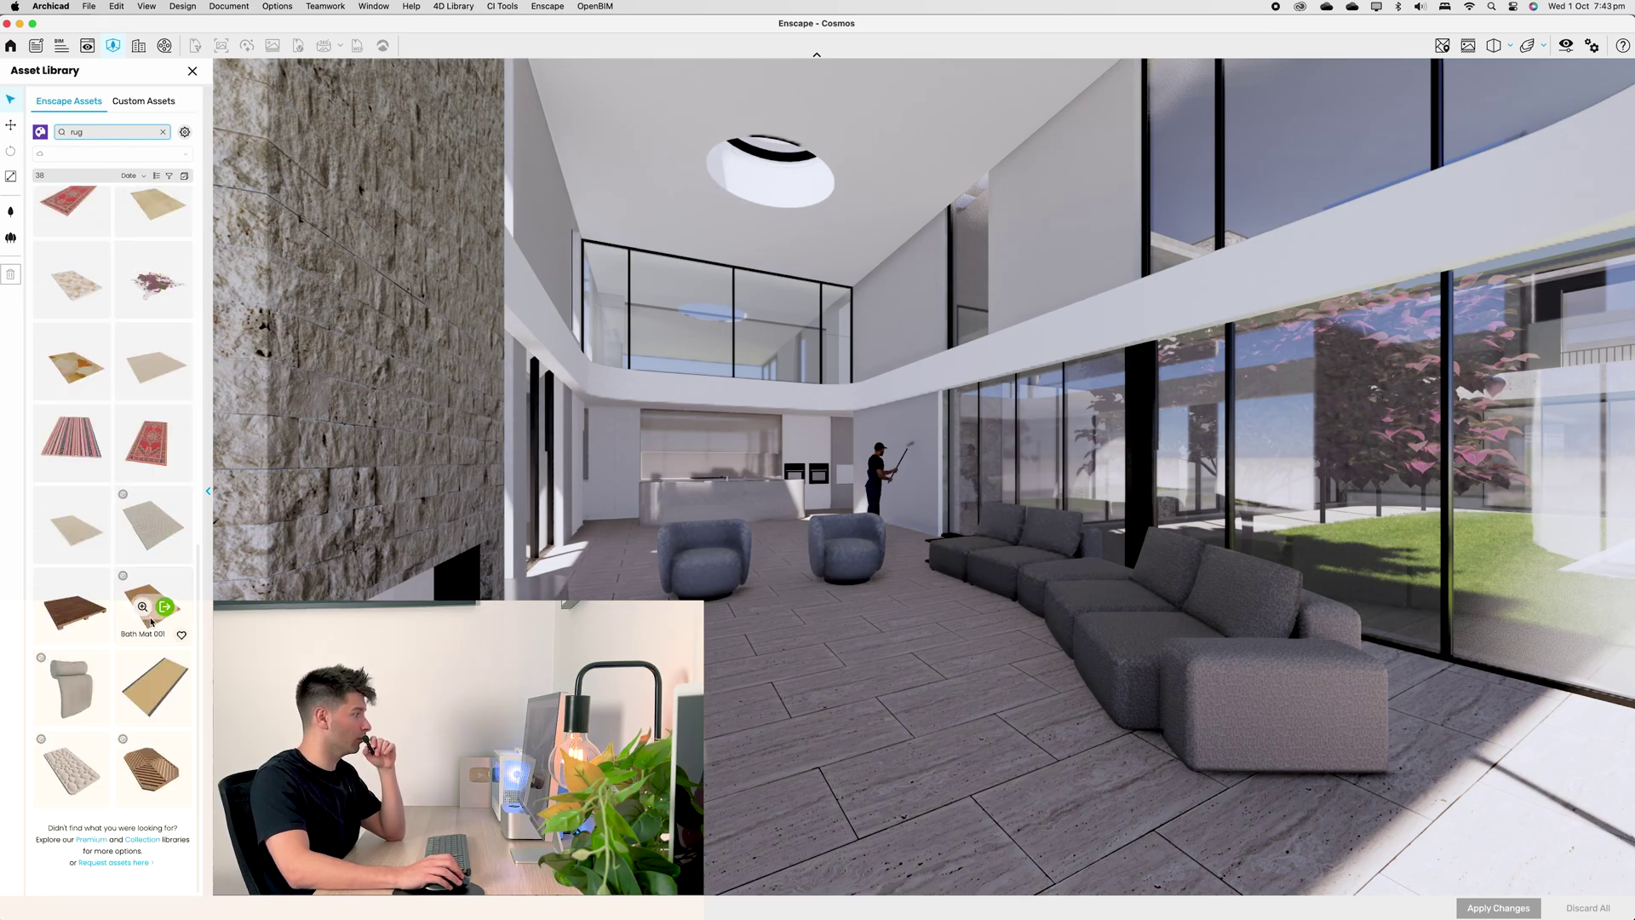
pyautogui.scroll(5, 151, 701)
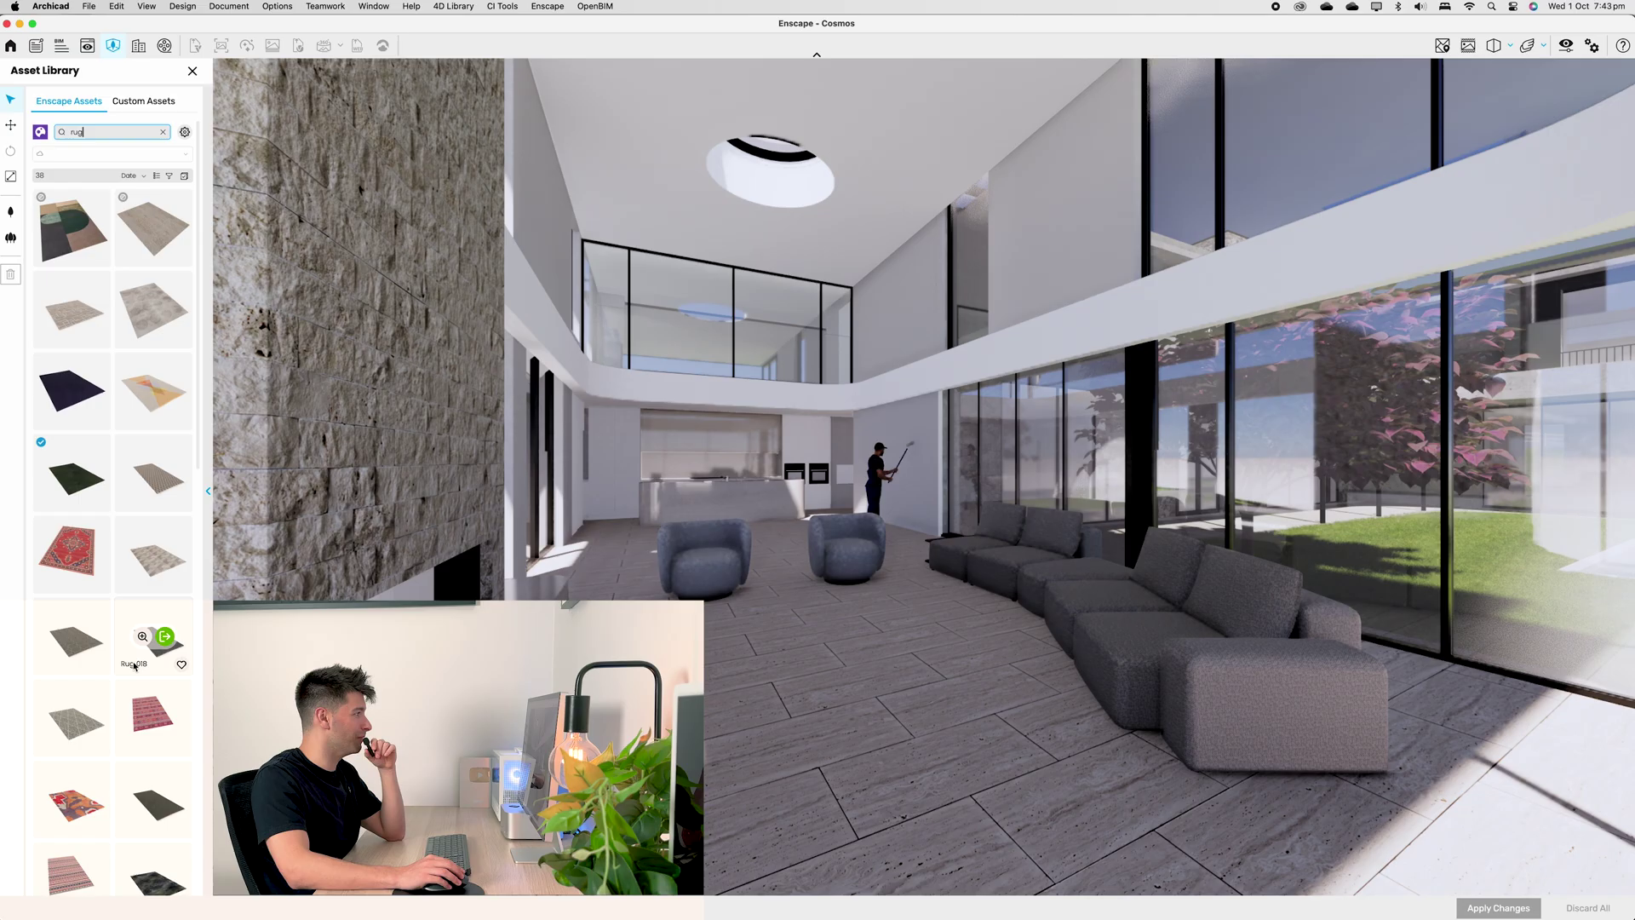
# Step: Place Rug 030 on the living-room floor and apply the change
pyautogui.click(83, 229)
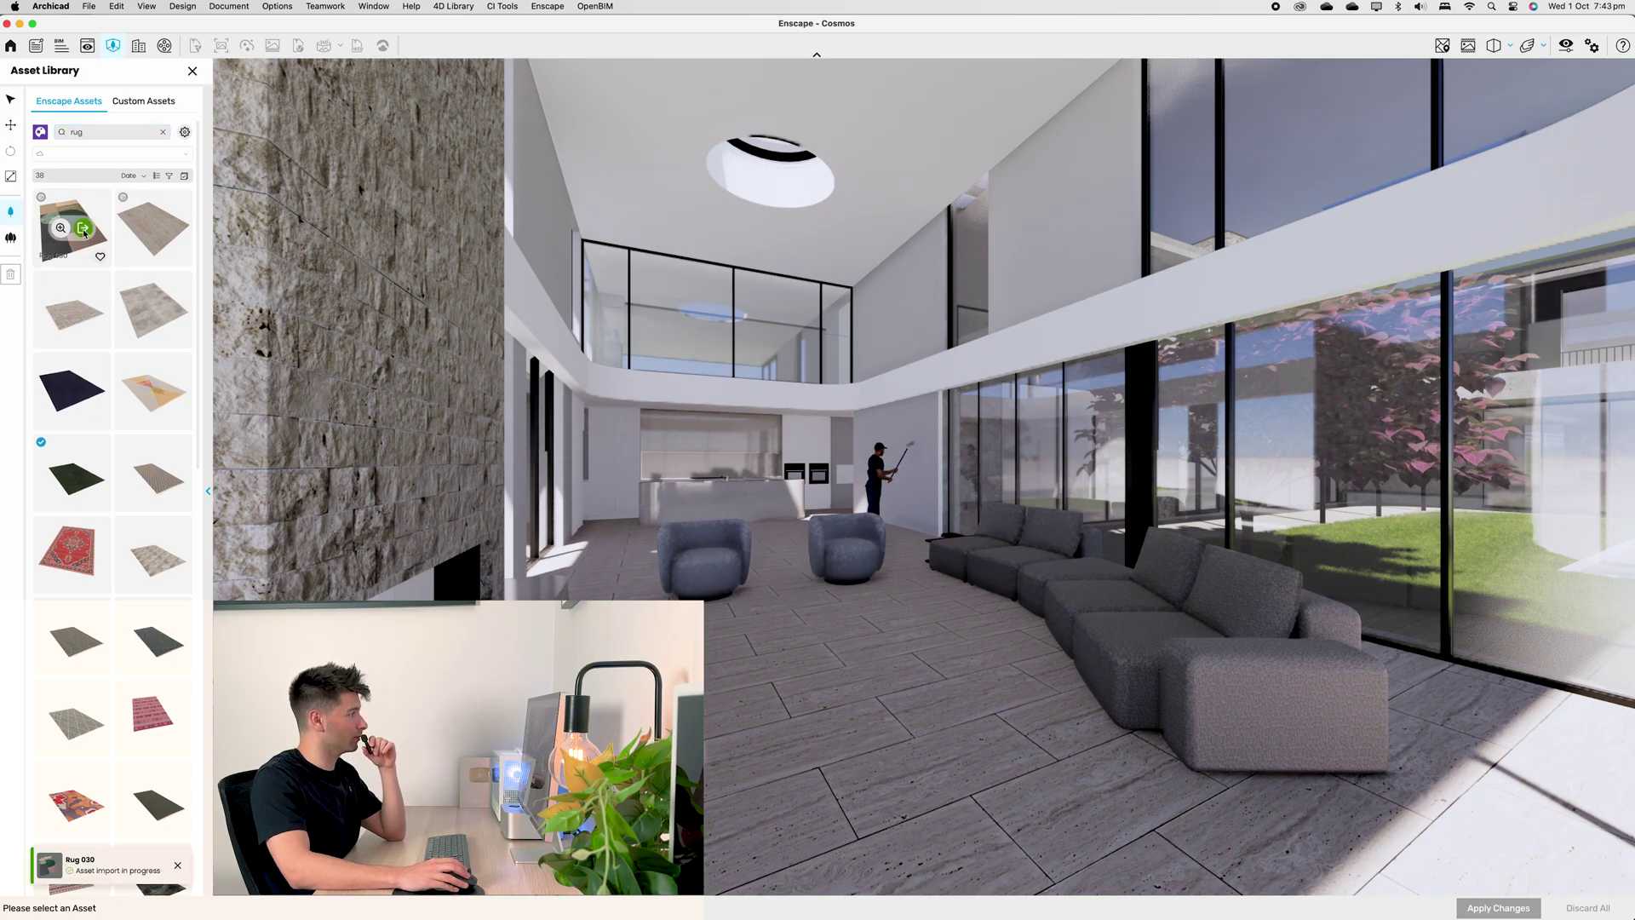
pyautogui.click(860, 661)
pyautogui.click(1501, 910)
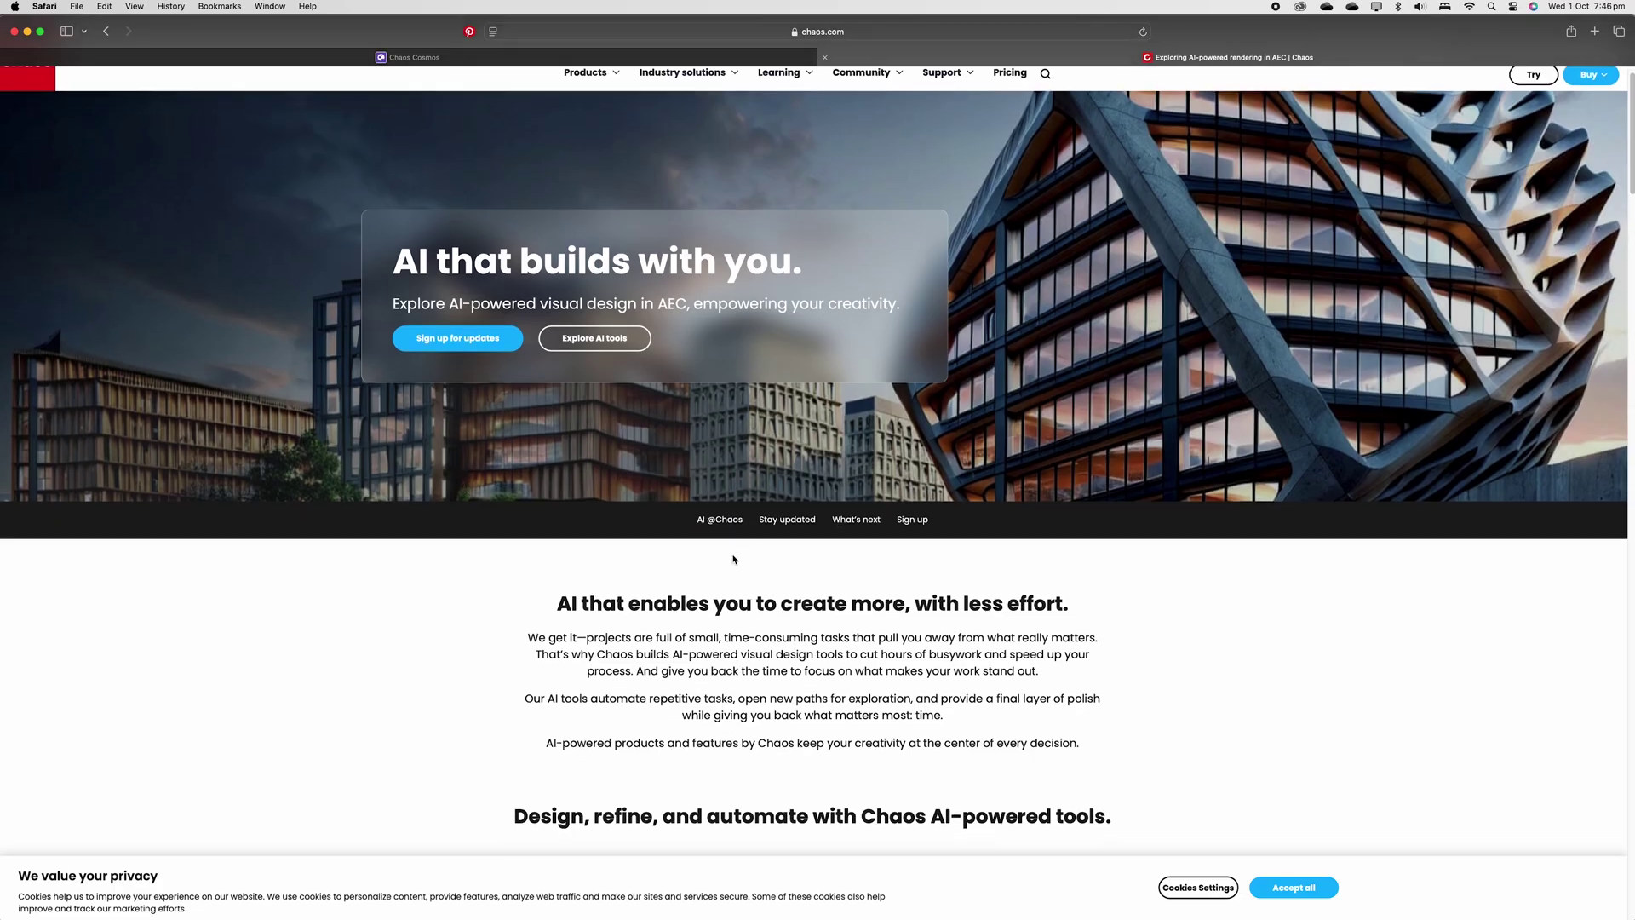
pyautogui.scroll(-5, 727, 559)
pyautogui.scroll(-5, 601, 565)
pyautogui.scroll(-1, 602, 566)
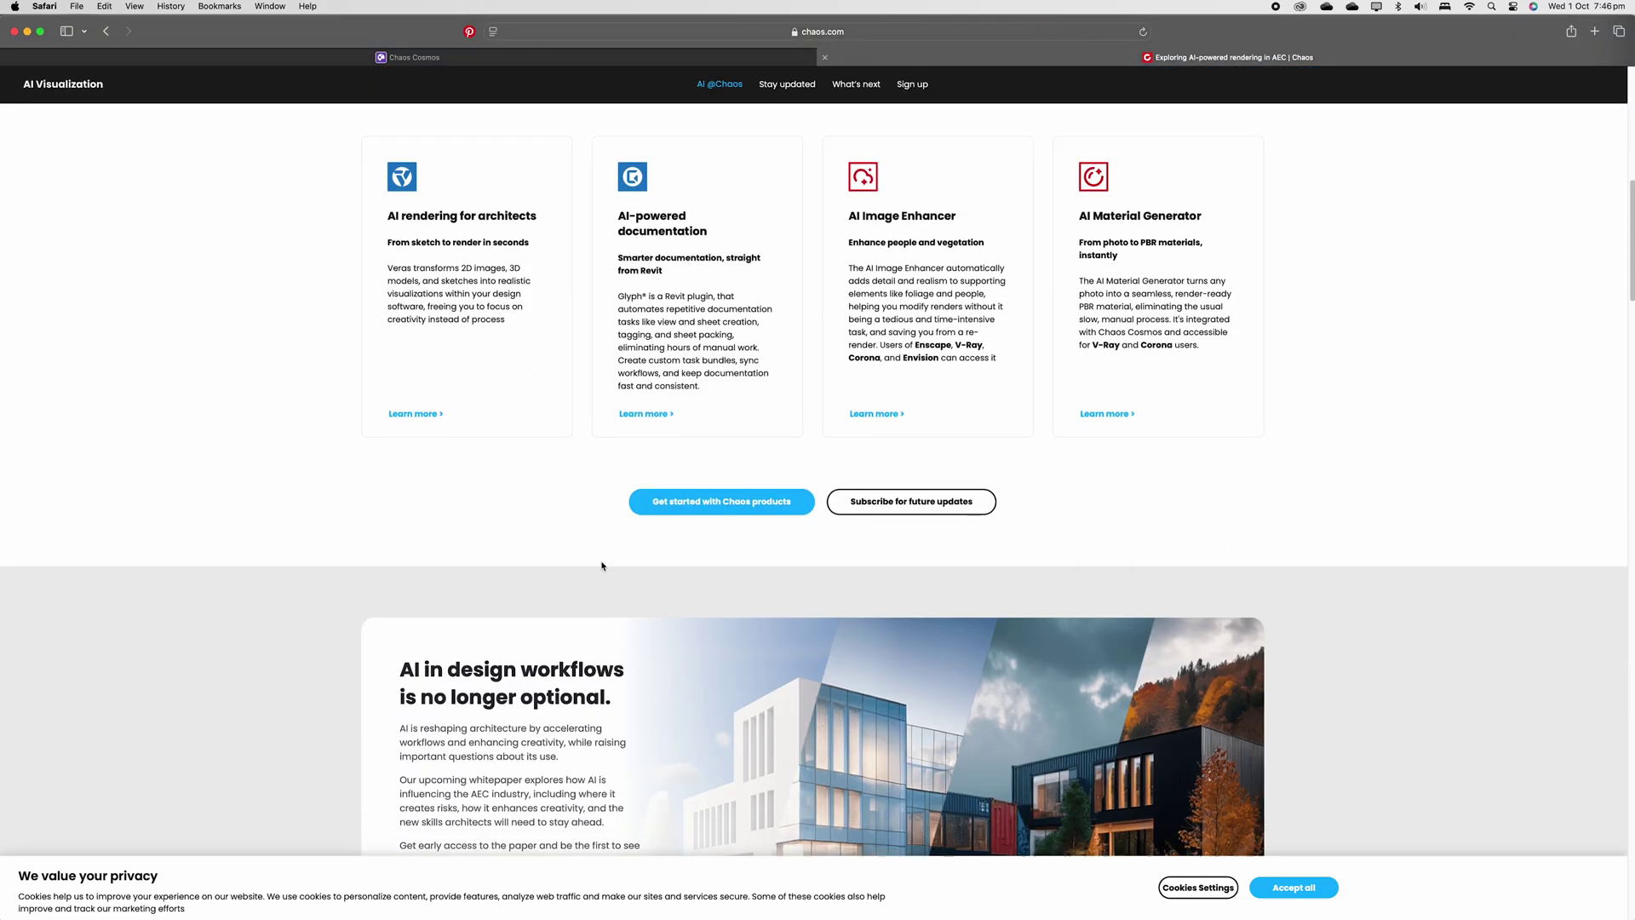
pyautogui.scroll(-3, 602, 566)
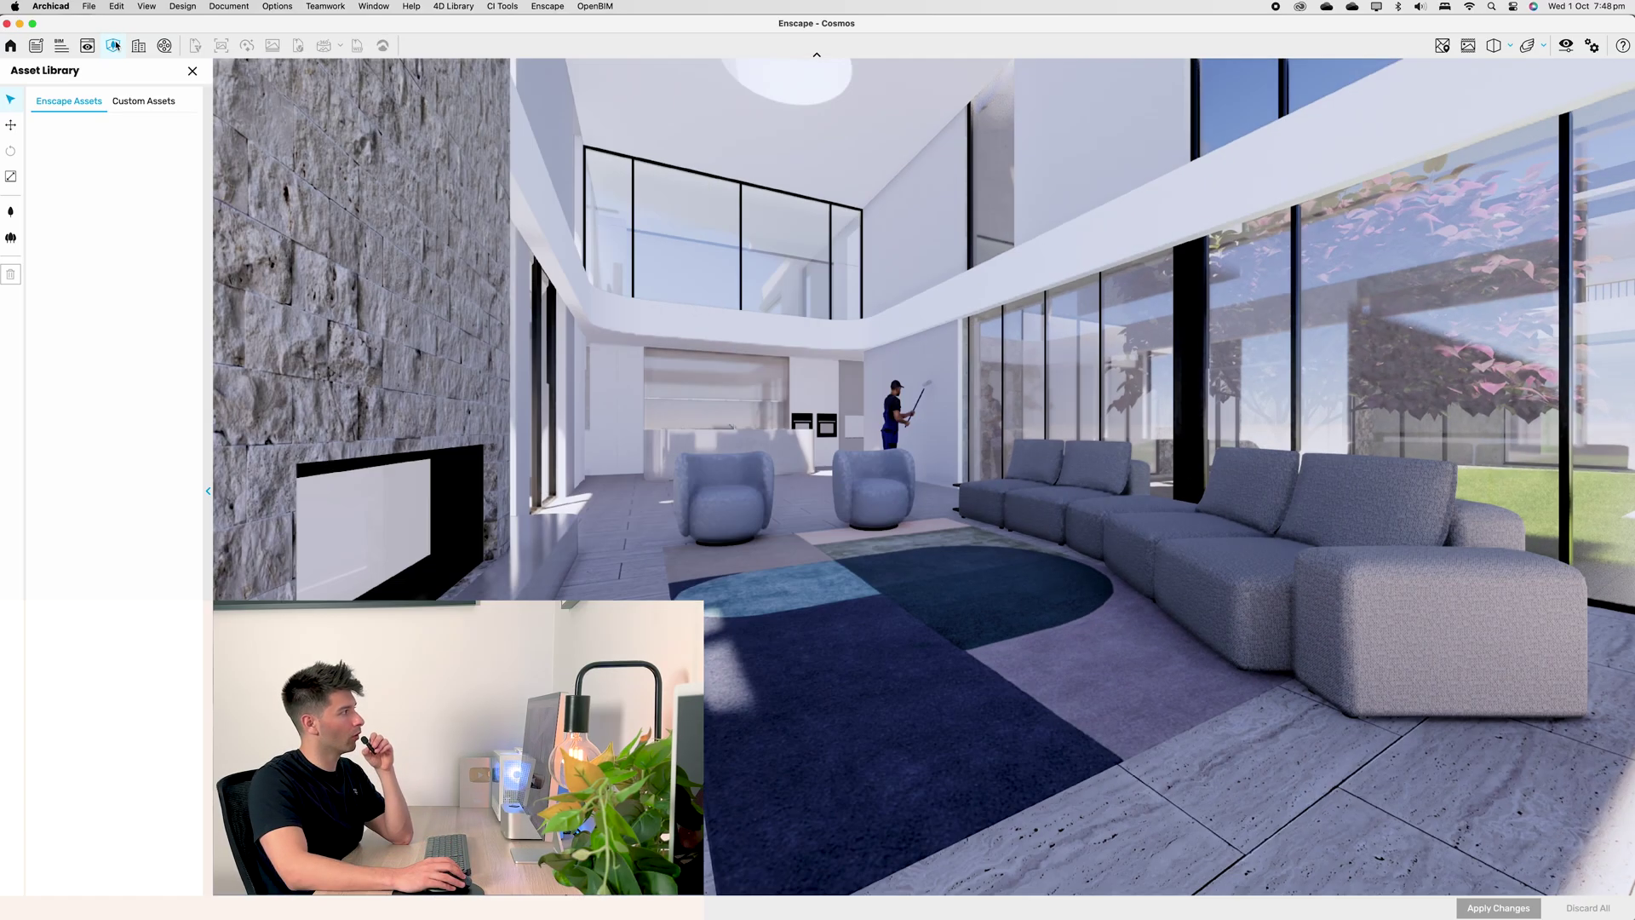
pyautogui.click(145, 132)
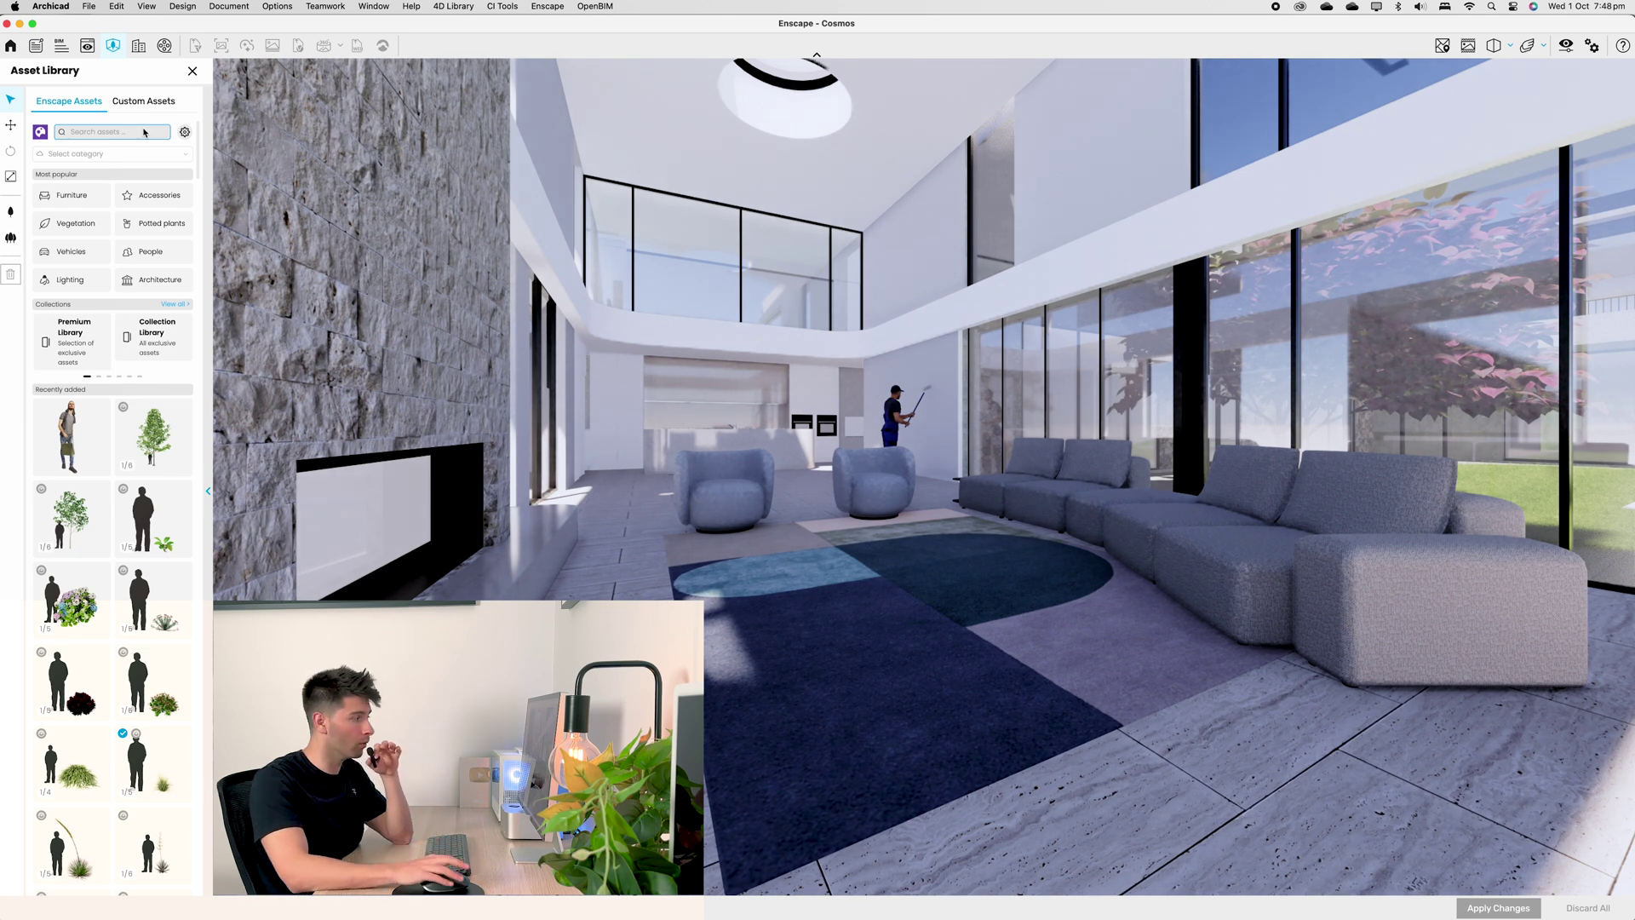
pyautogui.scroll(-3, 153, 384)
pyautogui.moveTo(154, 434)
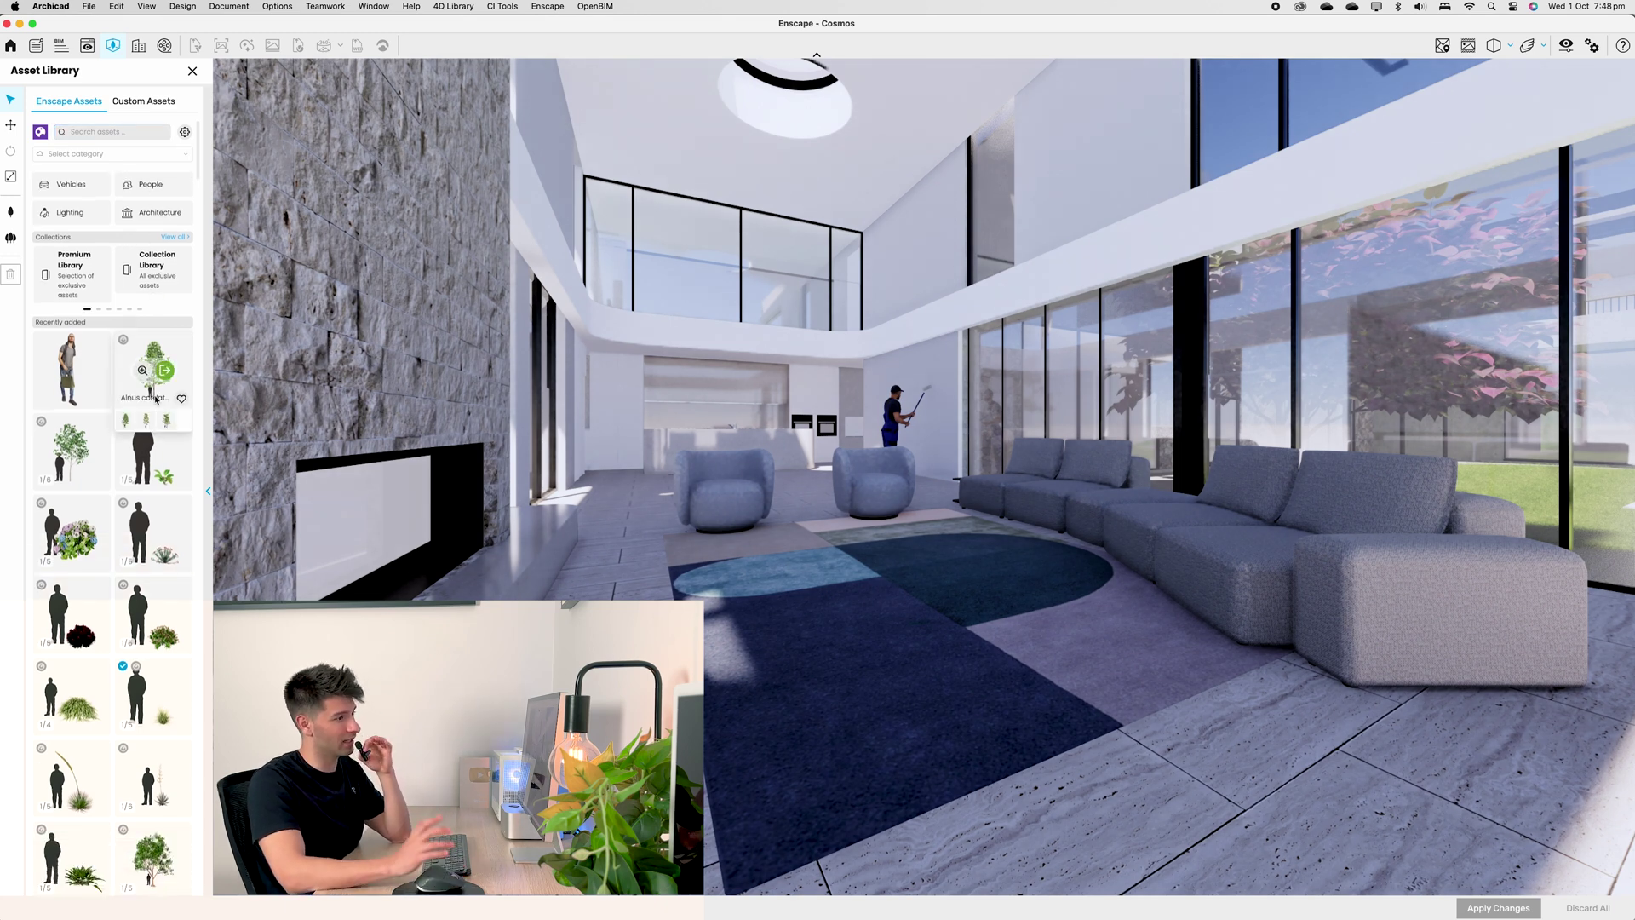